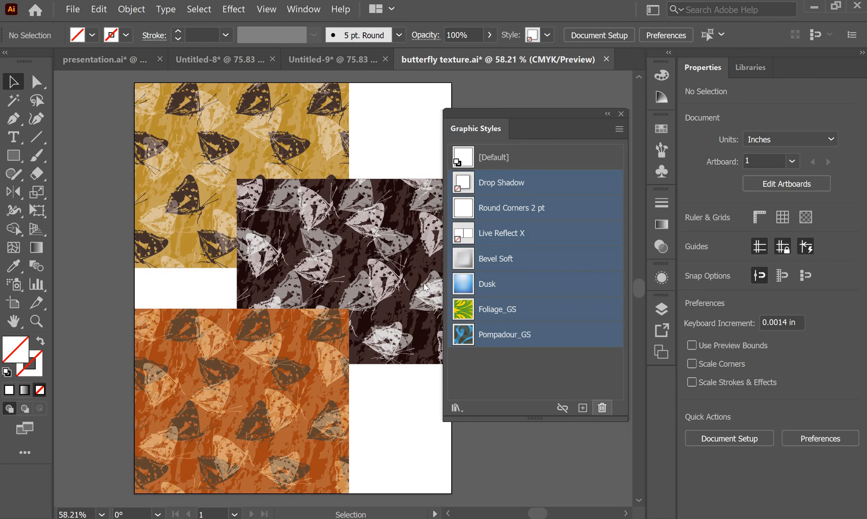
# Step: Delete the default graphic styles and add the fills of the three butterfly-pattern rectangles as new graphic styles
pyautogui.click(602, 408)
pyautogui.press('Return')
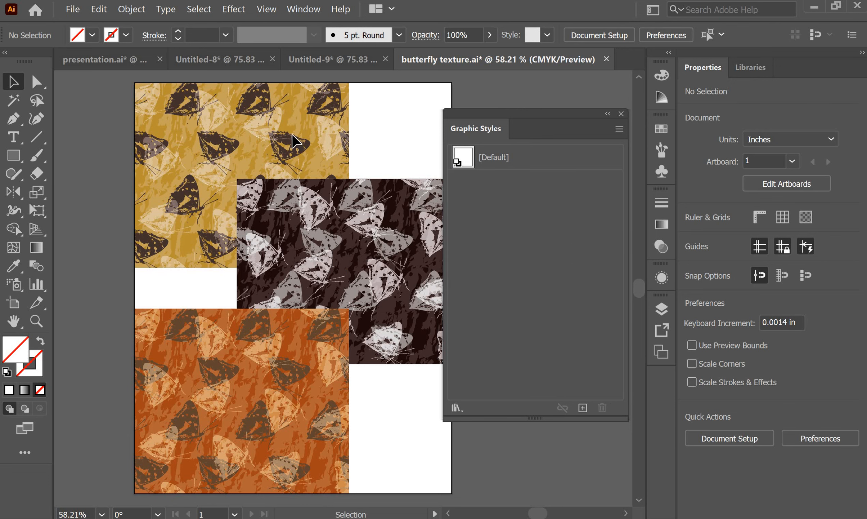
pyautogui.click(301, 130)
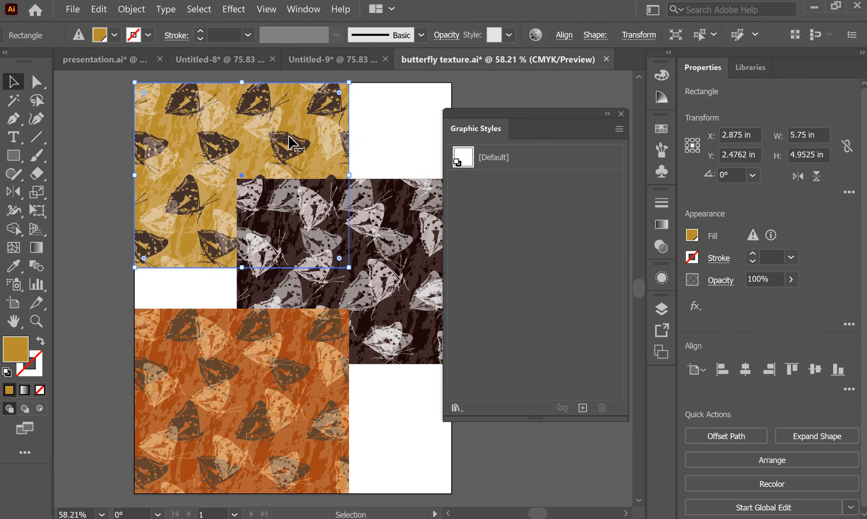
pyautogui.moveTo(293, 129); pyautogui.dragTo(471, 189)
pyautogui.moveTo(380, 341); pyautogui.dragTo(465, 289)
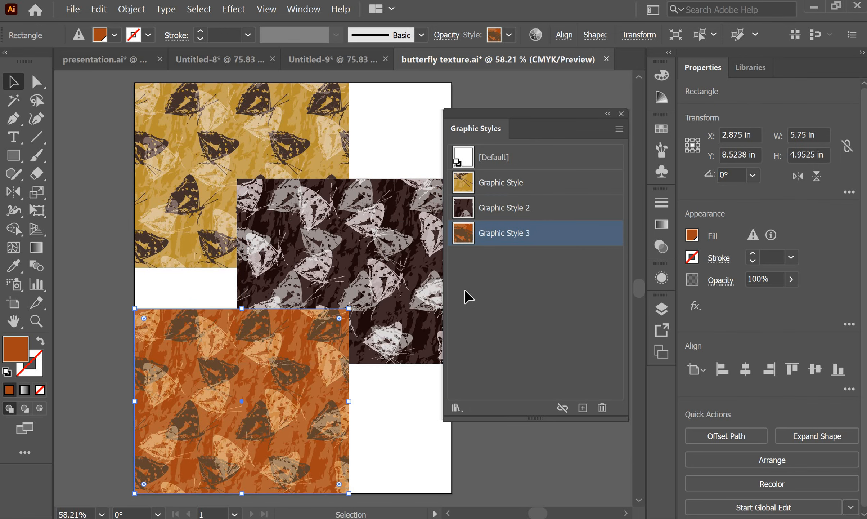
pyautogui.click(620, 129)
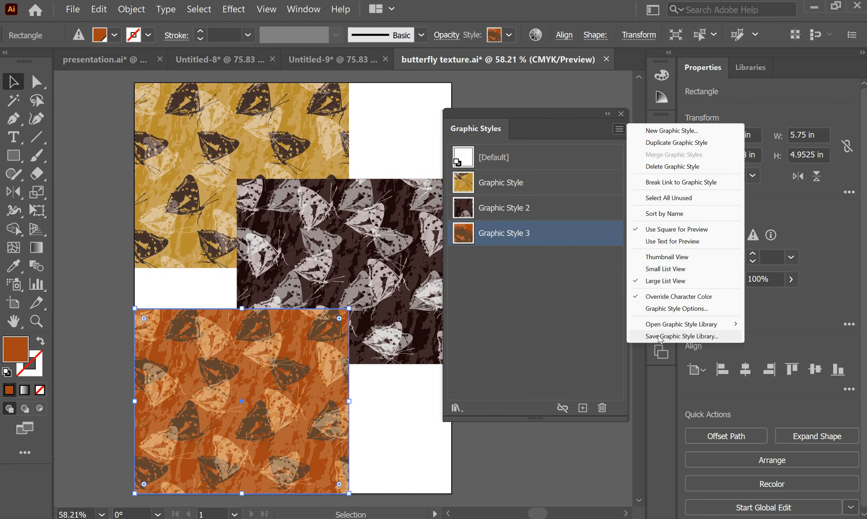
pyautogui.click(659, 336)
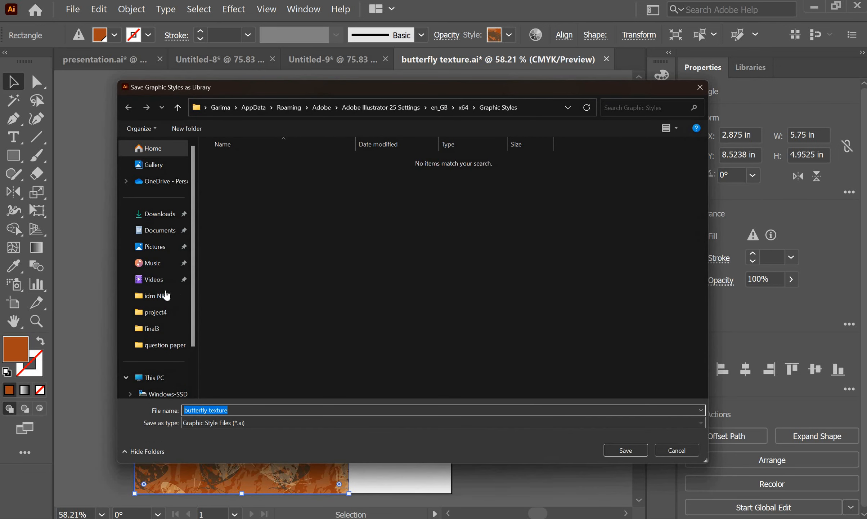
pyautogui.click(164, 295)
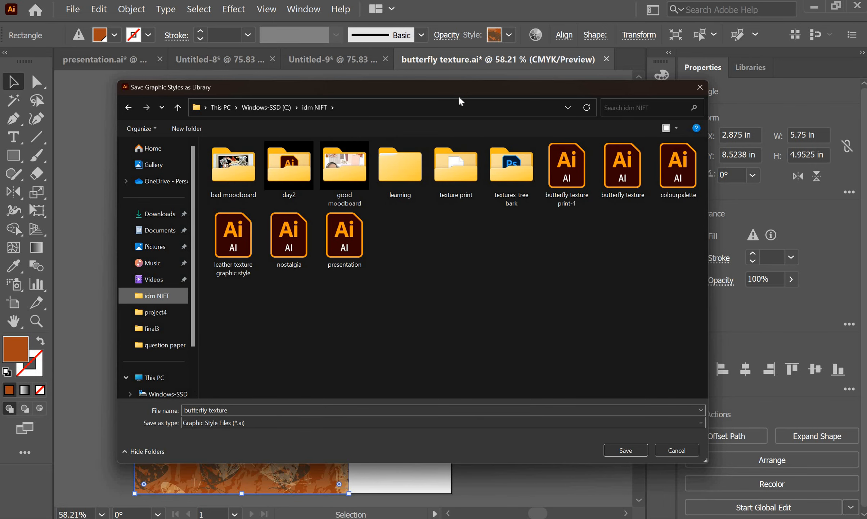
pyautogui.moveTo(702, 86); pyautogui.dragTo(671, 95)
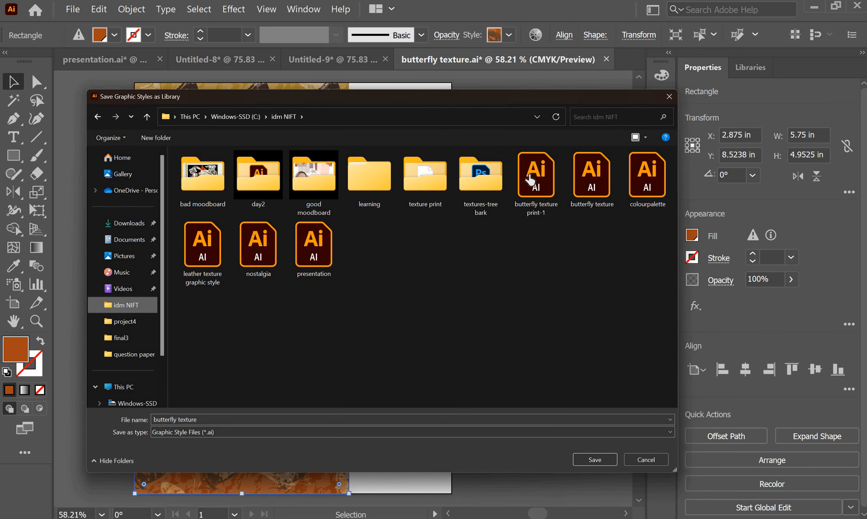
pyautogui.click(669, 97)
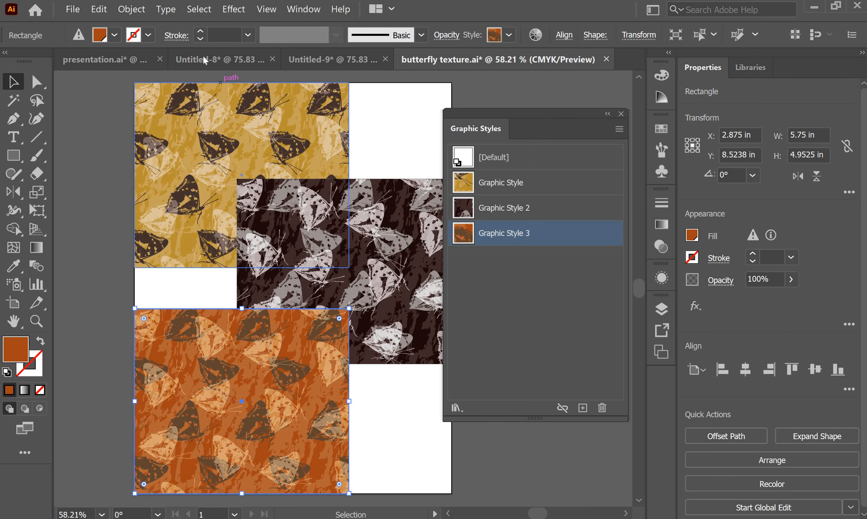
# Step: Switch to the Untitled-9 document and dock the Graphic Styles panel next to the canvas
pyautogui.click(235, 58)
pyautogui.click(422, 60)
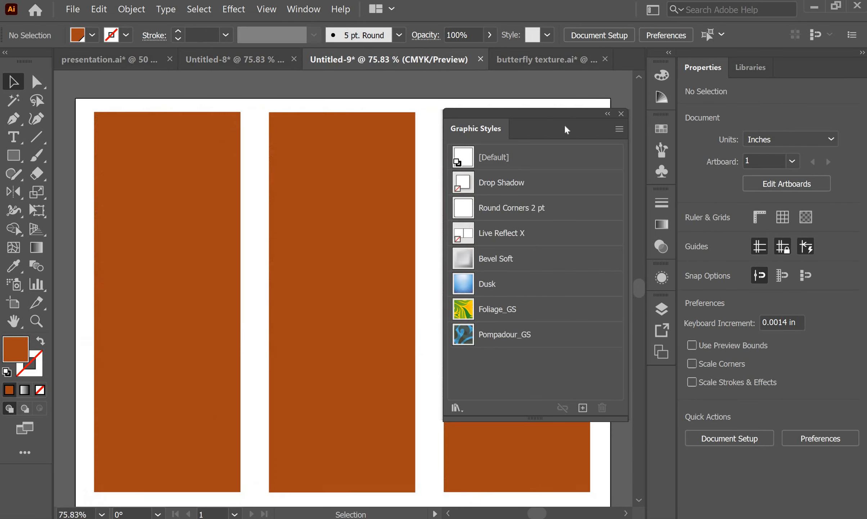
pyautogui.moveTo(594, 114); pyautogui.dragTo(633, 227)
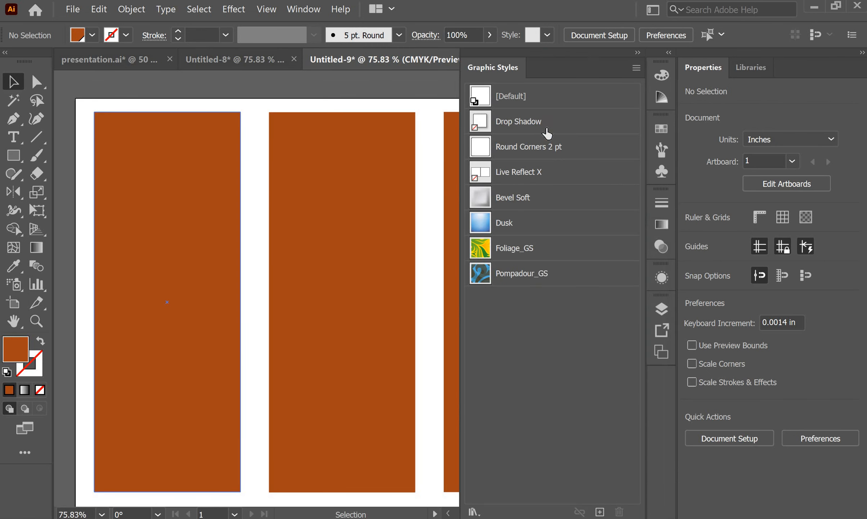
# Step: Delete all graphic styles from Drop Shadow through Pompadour_GS in this document
pyautogui.click(558, 125)
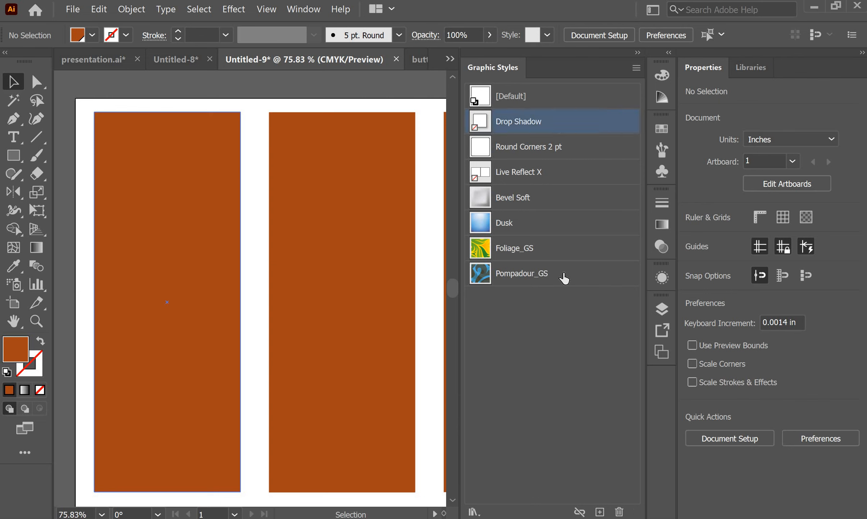
pyautogui.keyDown('shift'); pyautogui.click(561, 277); pyautogui.keyUp('shift')
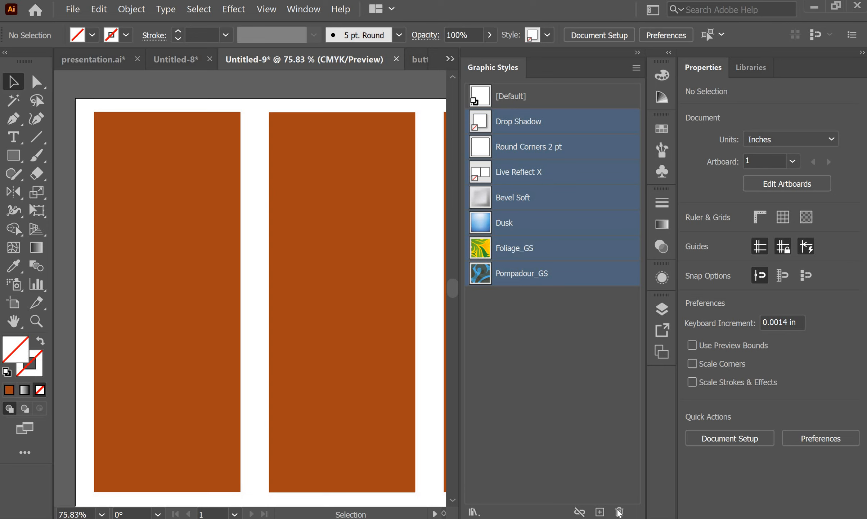
pyautogui.click(619, 511)
pyautogui.click(437, 286)
# Step: Load the butterfly texture print-1 style library, add its three graphic styles to the document, and close the library
pyautogui.click(474, 511)
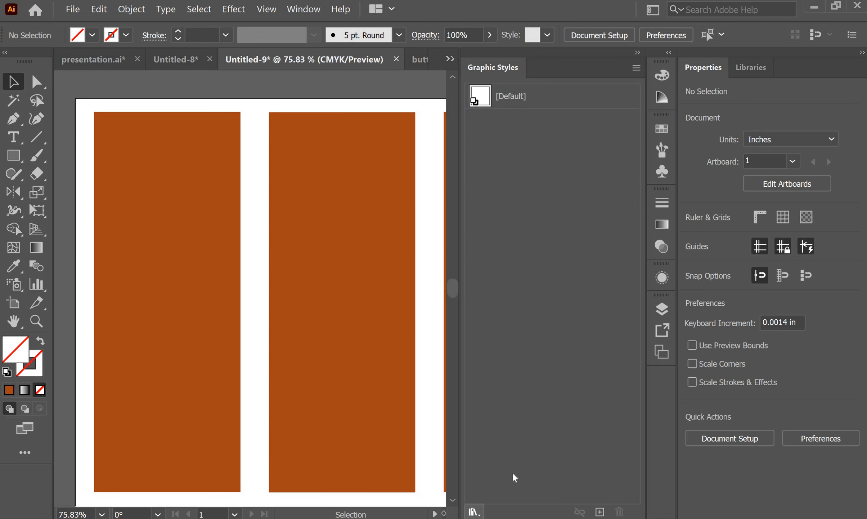
pyautogui.click(515, 470)
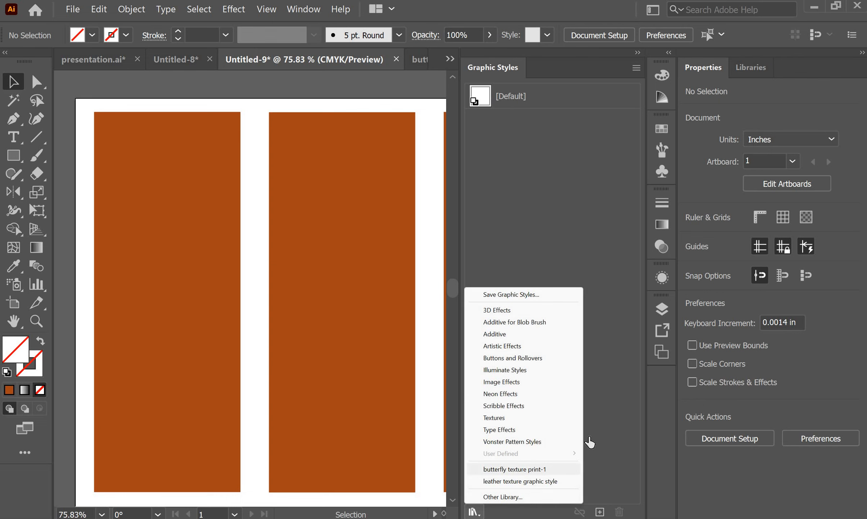
pyautogui.click(570, 437)
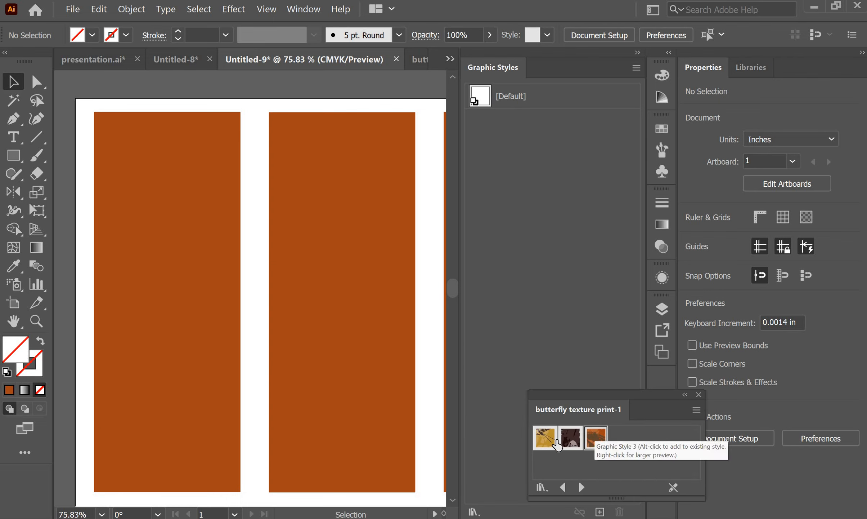
pyautogui.click(540, 440)
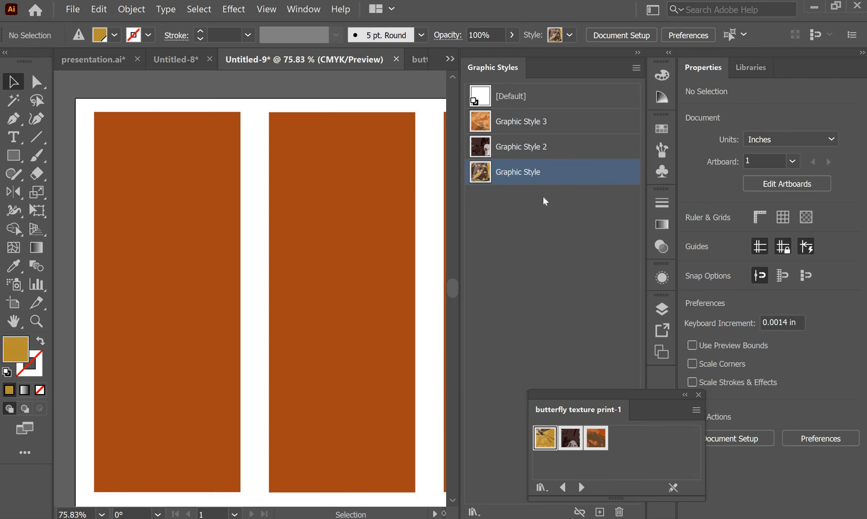
pyautogui.click(698, 394)
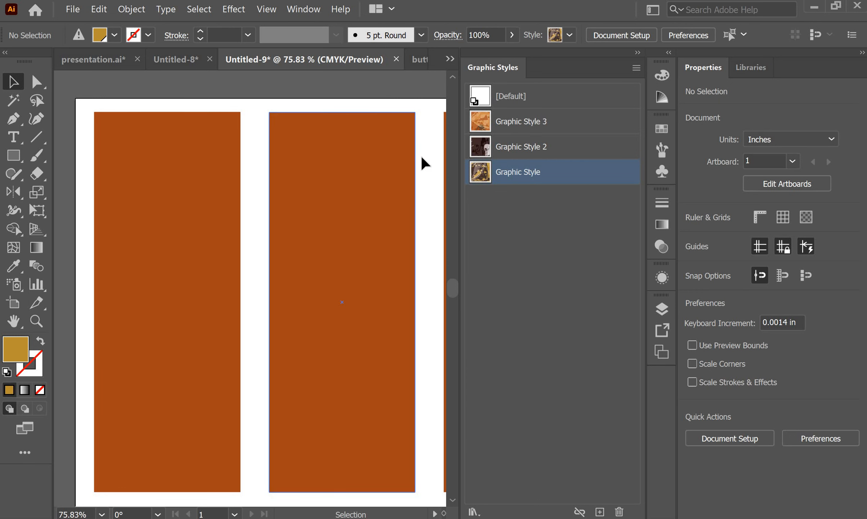
# Step: Apply Graphic Style 3 to the first rectangle, Graphic Style 2 to the middle one and Graphic Style to the third
pyautogui.click(183, 158)
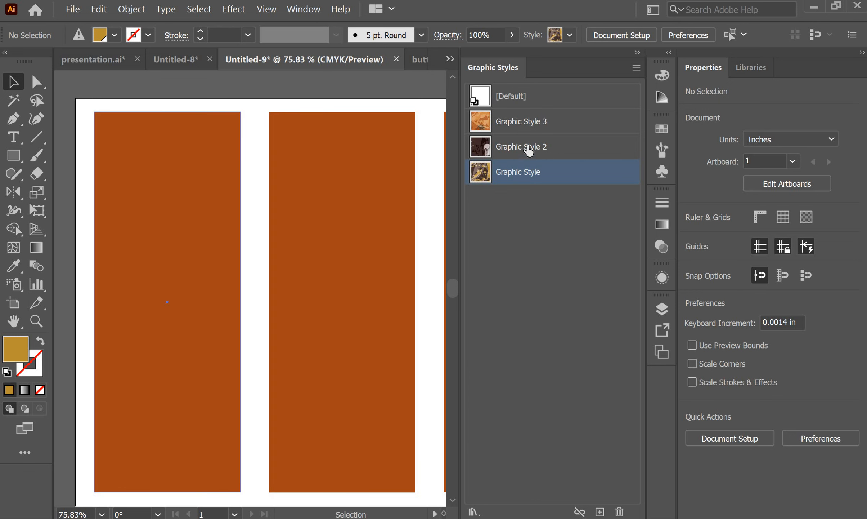
pyautogui.click(504, 124)
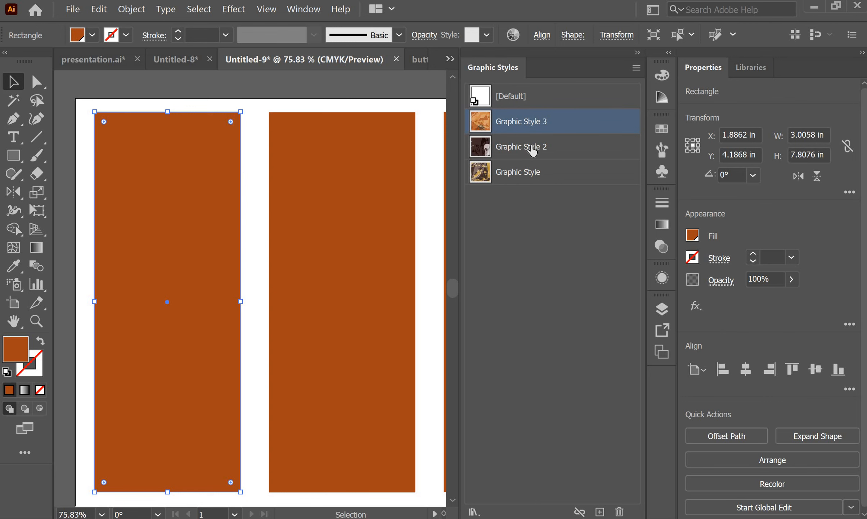
pyautogui.click(529, 144)
pyautogui.moveTo(367, 207); pyautogui.dragTo(367, 207)
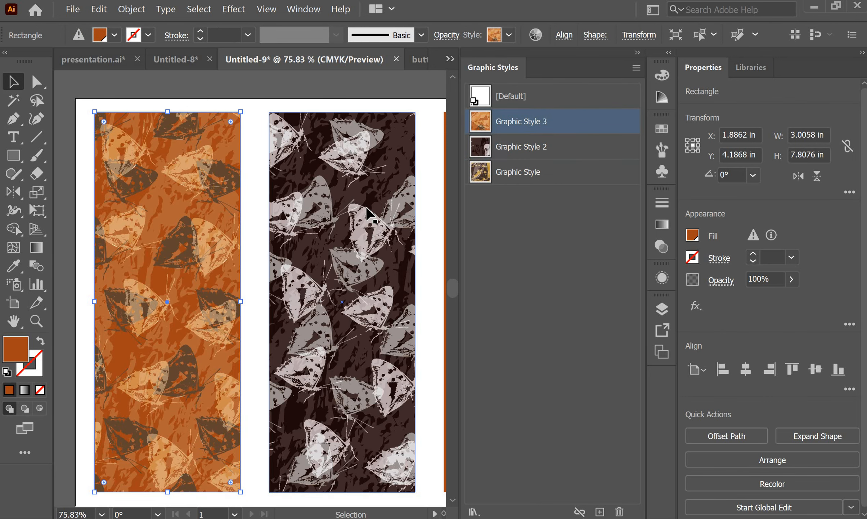
pyautogui.scroll(-2, 324, 209)
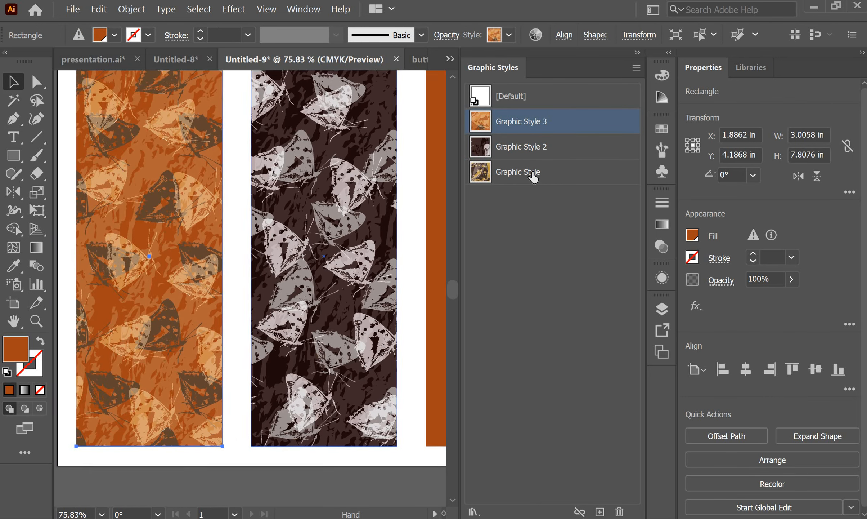
pyautogui.moveTo(531, 172); pyautogui.dragTo(393, 205)
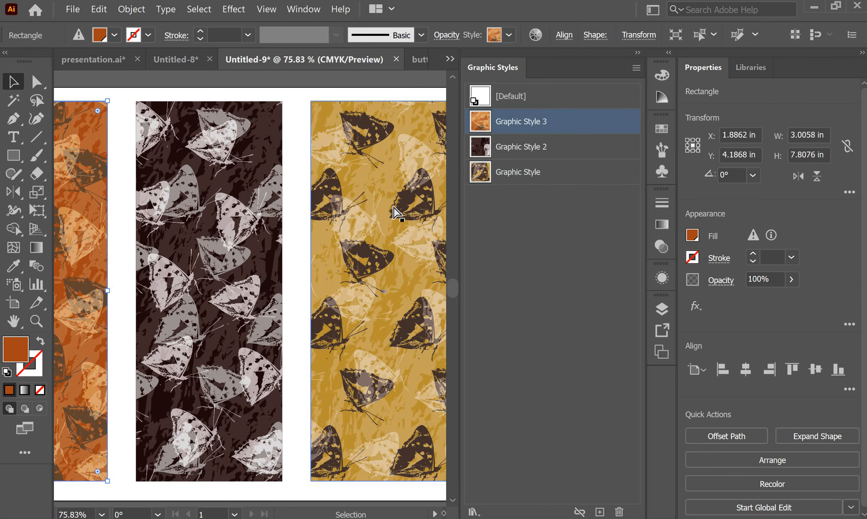
pyautogui.hotkey('ctrl', '-')
pyautogui.hotkey('ctrl', '-')
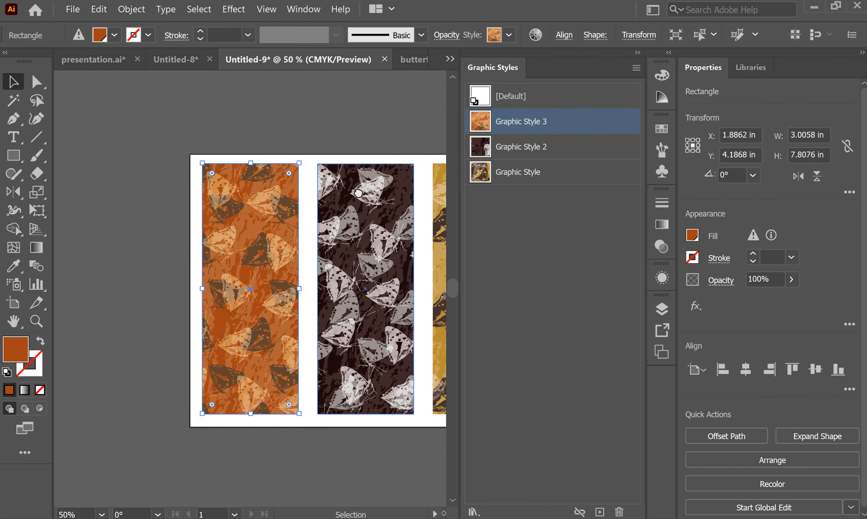
pyautogui.moveTo(406, 199); pyautogui.dragTo(317, 169)
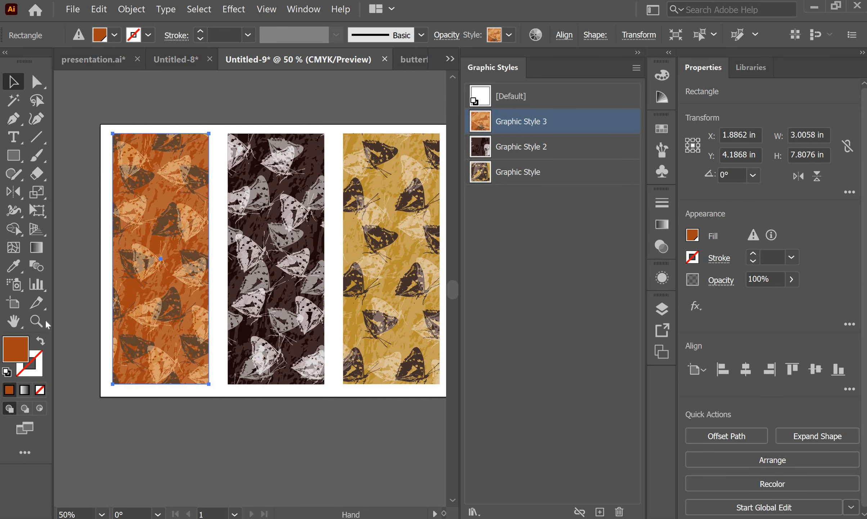
pyautogui.click(40, 319)
pyautogui.click(225, 250)
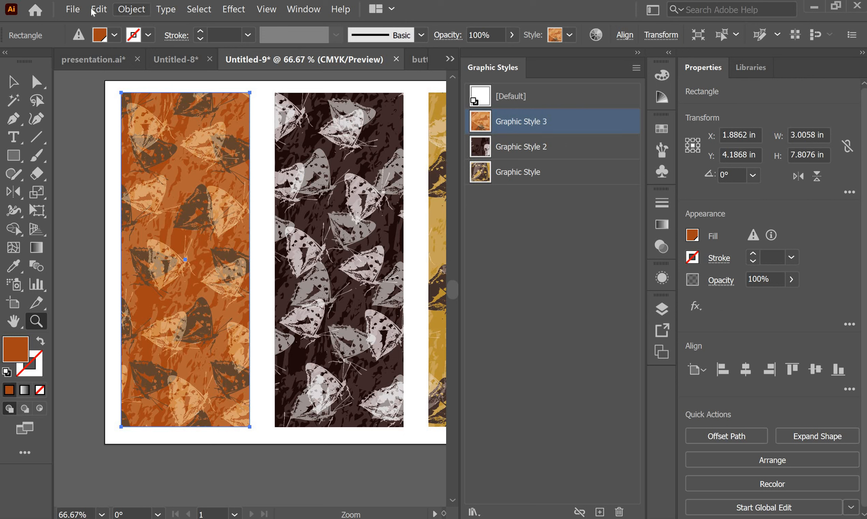
# Step: Place the Saunders-Collection-Fabric-Swatch leather image from the idm NIFT folder onto the artboard with the butterfly rectangles
pyautogui.hotkey('alt', 'f')
pyautogui.press('Down')
pyautogui.press('Down')
pyautogui.press('Down')
pyautogui.press('Down')
pyautogui.press('Down')
pyautogui.press('Down')
pyautogui.press('Down')
pyautogui.press('Down')
pyautogui.press('Return')
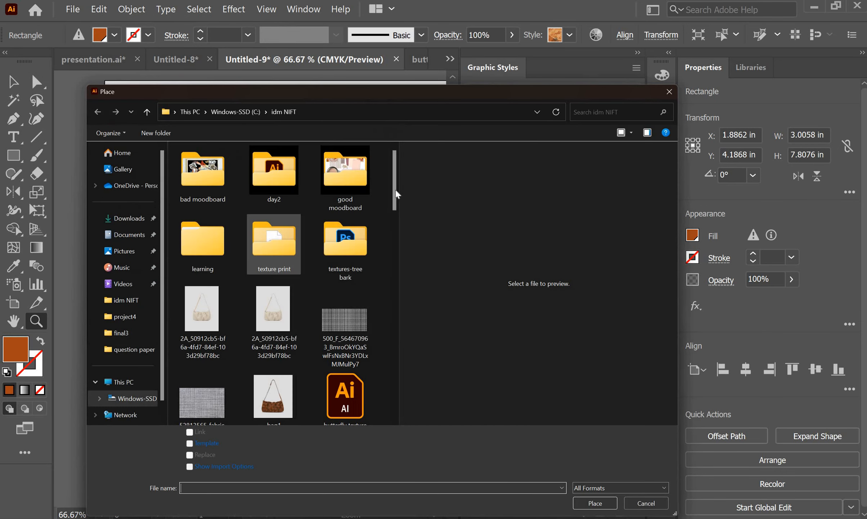
pyautogui.scroll(-10, 406, 283)
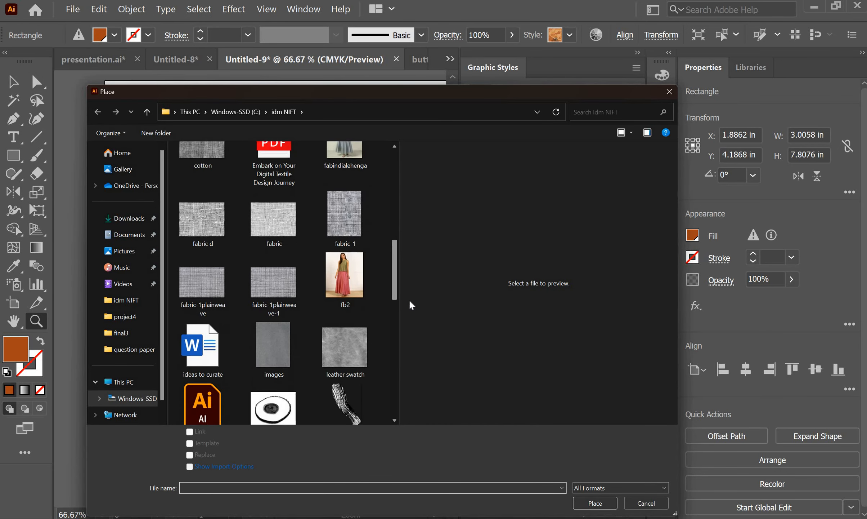
pyautogui.scroll(-5, 413, 326)
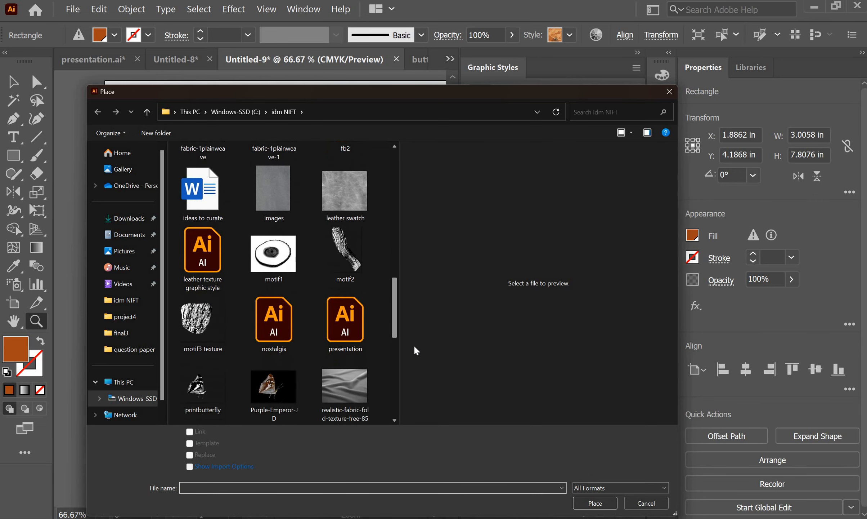
pyautogui.click(279, 337)
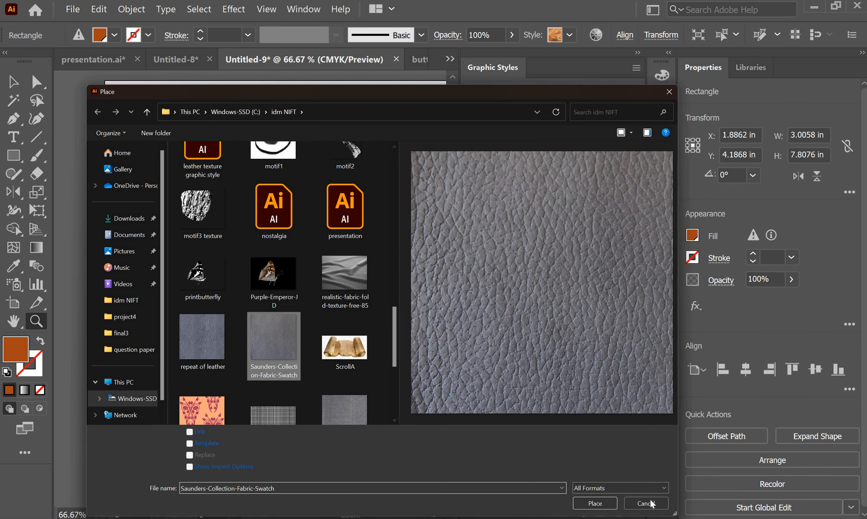
pyautogui.click(592, 503)
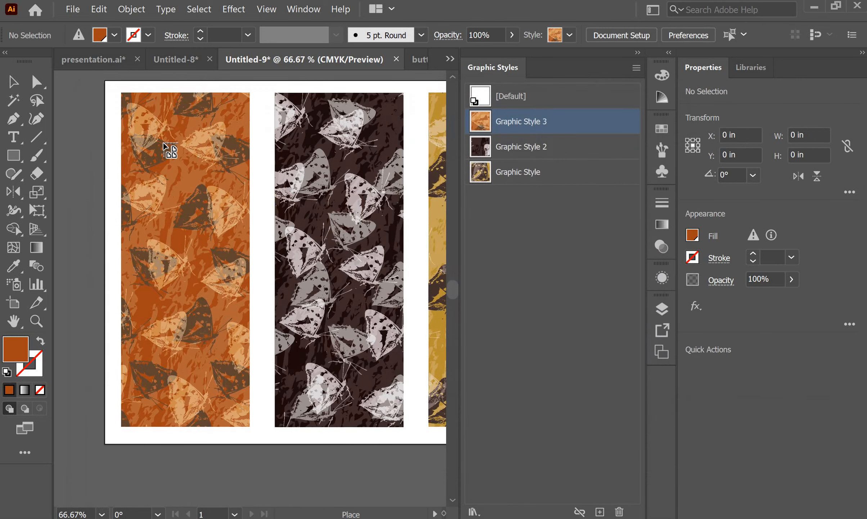
pyautogui.click(163, 142)
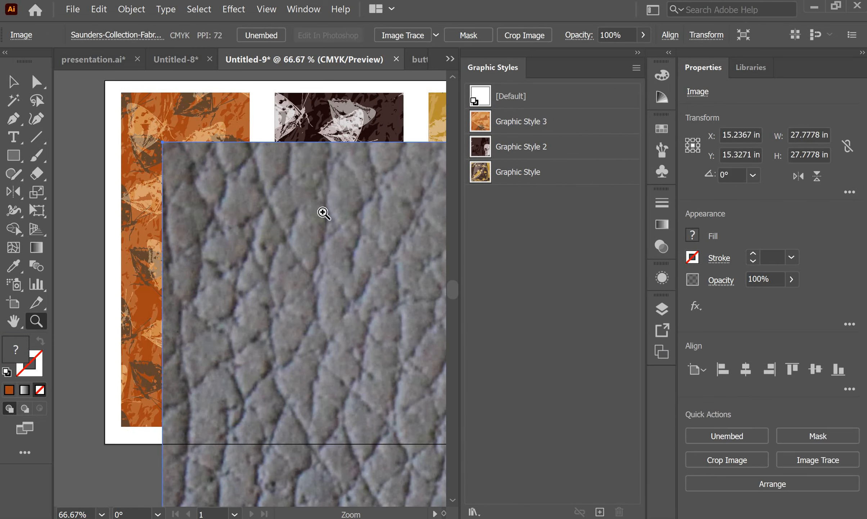
# Step: Shrink the placed leather image to about 12.43 × 9.28 in and position it over the lower part of the rectangles
pyautogui.hotkey('ctrl', '-')
pyautogui.hotkey('ctrl', '-')
pyautogui.hotkey('ctrl', '-')
pyautogui.hotkey('ctrl', '-')
pyautogui.hotkey('ctrl', '-')
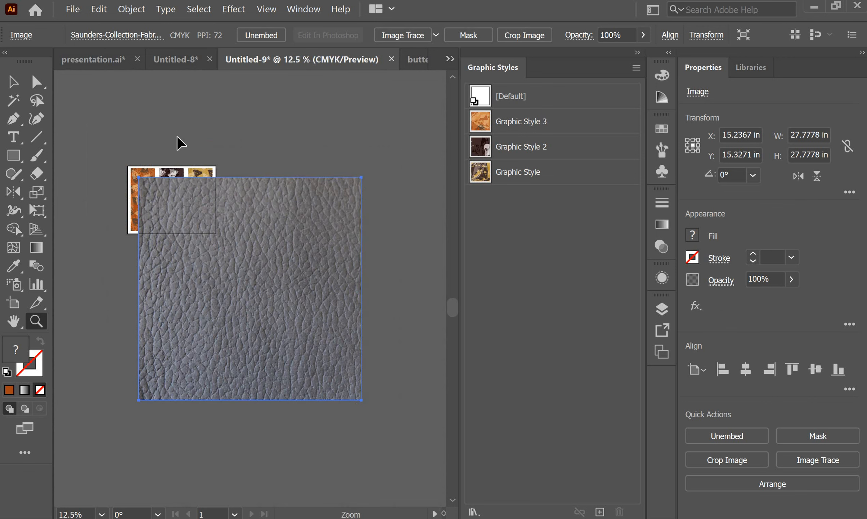
pyautogui.press('v')
pyautogui.moveTo(365, 179); pyautogui.dragTo(237, 327)
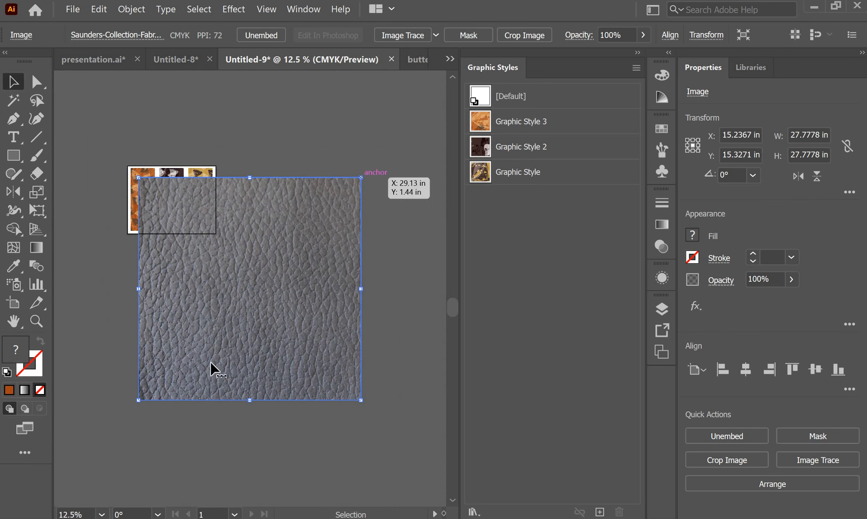
pyautogui.moveTo(202, 230); pyautogui.dragTo(201, 225)
# Step: Reduce the leather image further to about 8.70 × 6.05 in, keeping its upper edge in place
pyautogui.click(36, 320)
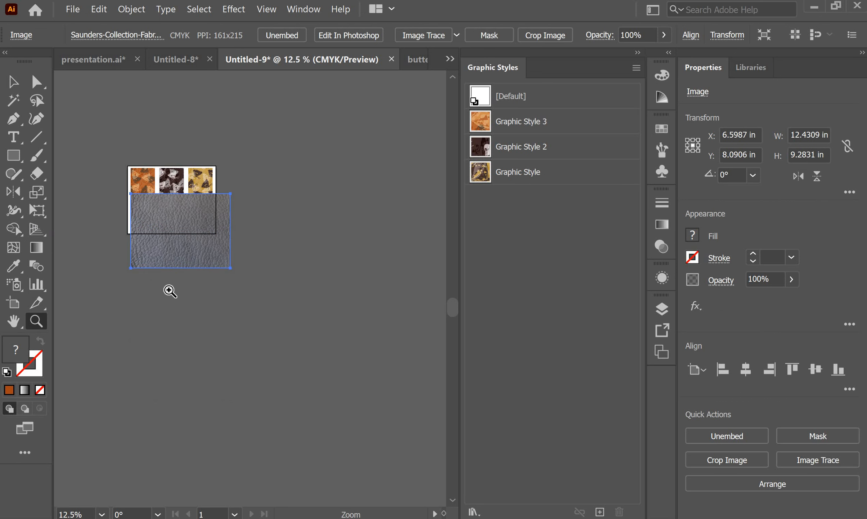
pyautogui.click(160, 220)
pyautogui.click(320, 276)
pyautogui.click(233, 325)
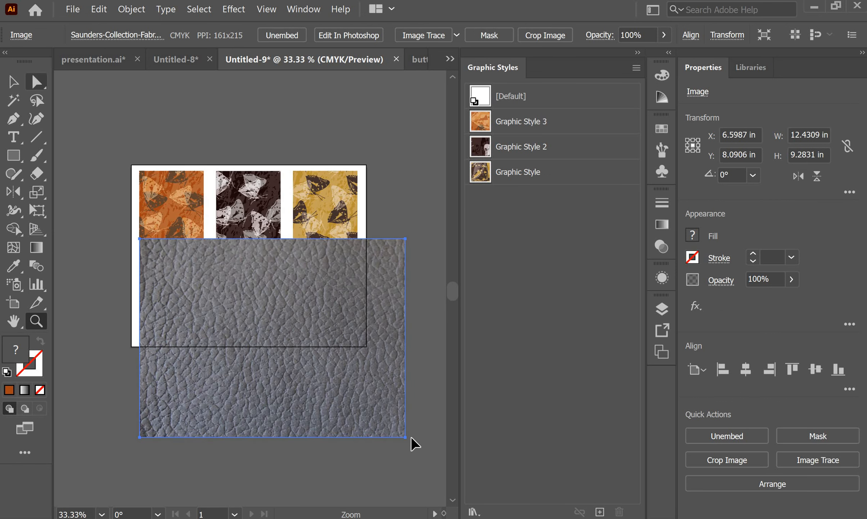
pyautogui.press('v')
pyautogui.moveTo(405, 436); pyautogui.dragTo(325, 367)
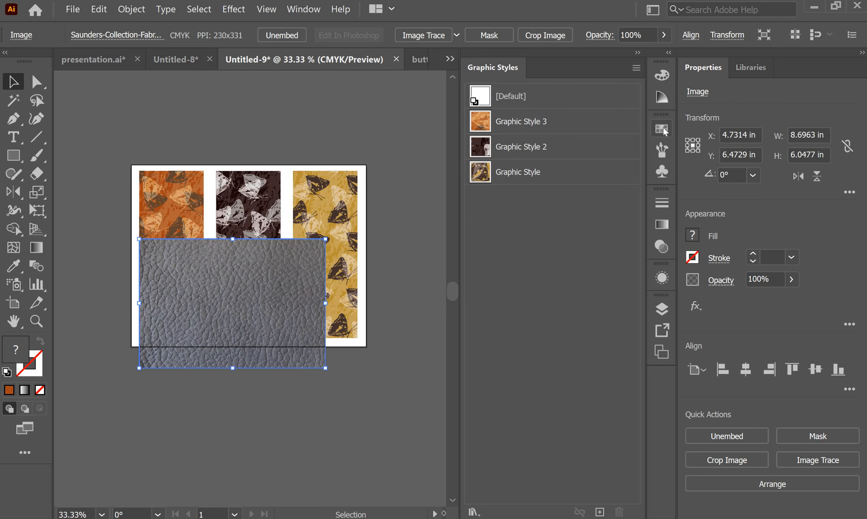
# Step: Save the leather image as a pattern swatch and delete the image from the artboard
pyautogui.click(662, 128)
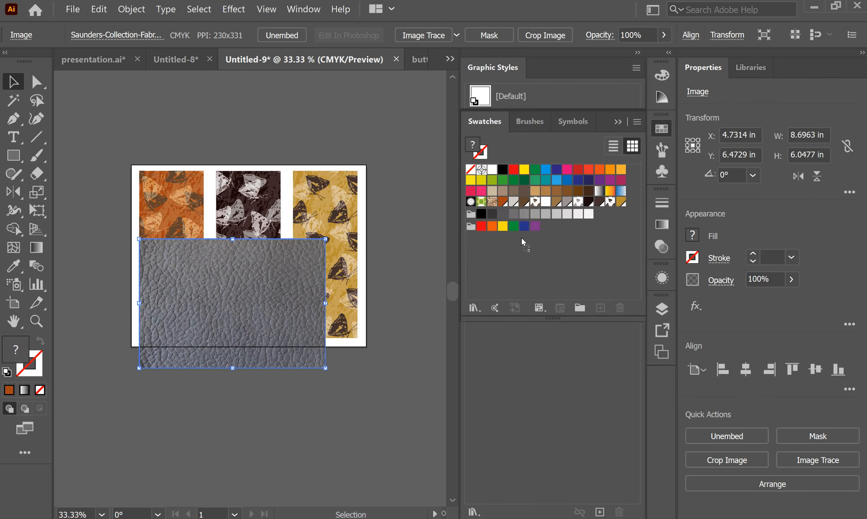
pyautogui.moveTo(607, 211); pyautogui.dragTo(606, 210)
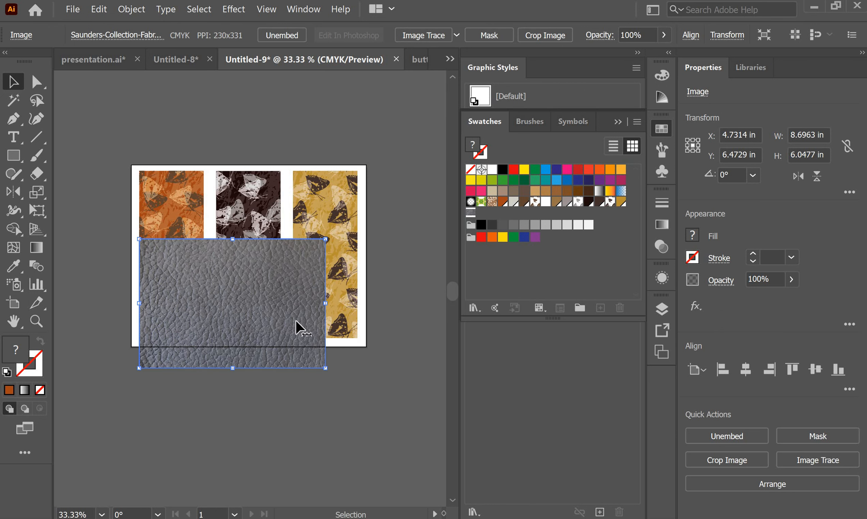
pyautogui.press('Delete')
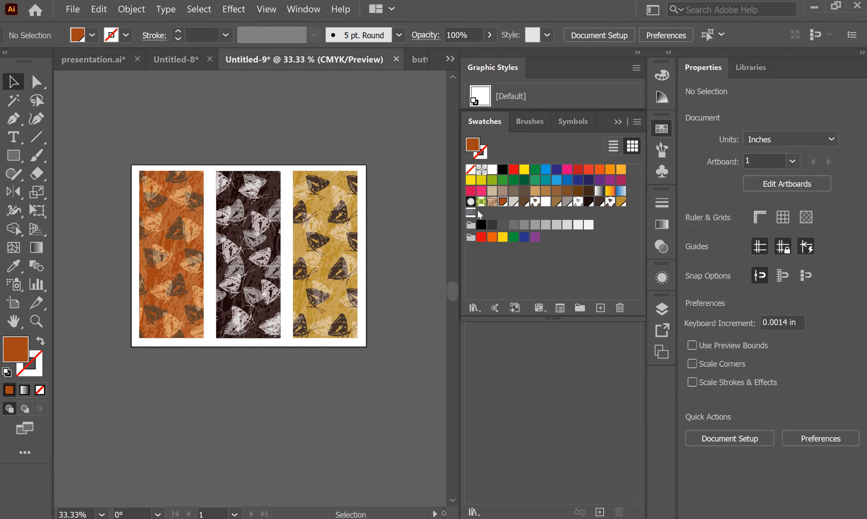
# Step: Inspect the new leather swatch in pattern editing mode and exit without changing its options
pyautogui.doubleClick(471, 212)
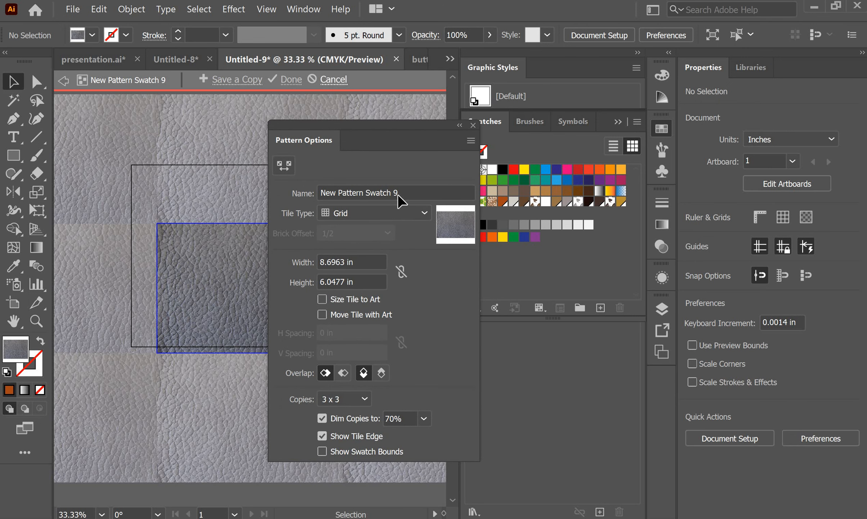
pyautogui.press('Escape')
# Step: Add a new fill to the first, orange butterfly rectangle's appearance and set it to the leather pattern swatch
pyautogui.click(37, 322)
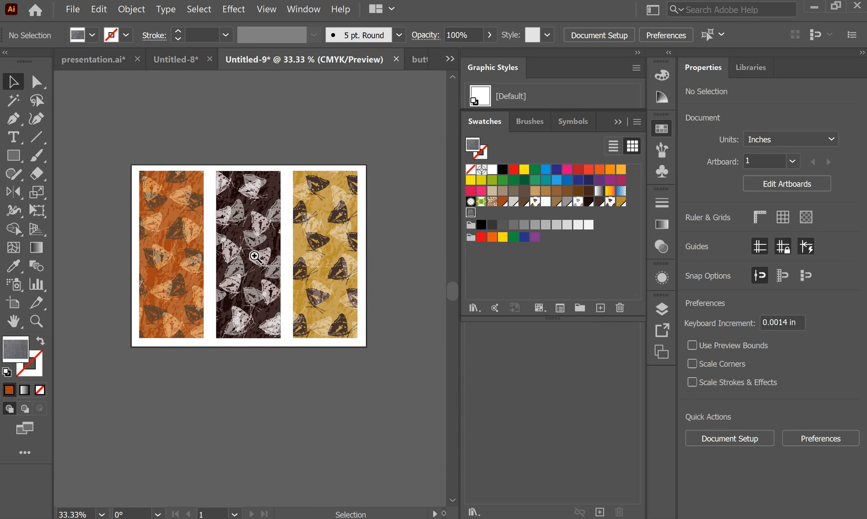
pyautogui.click(203, 256)
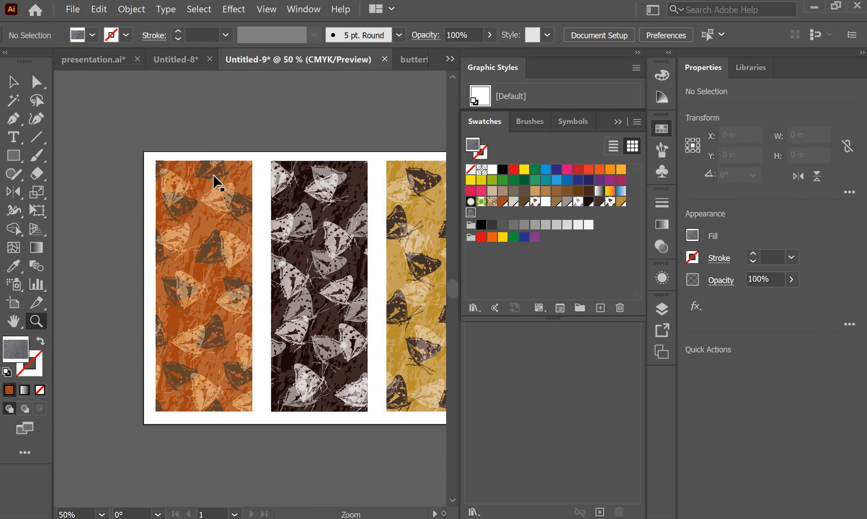
pyautogui.press('v')
pyautogui.click(216, 185)
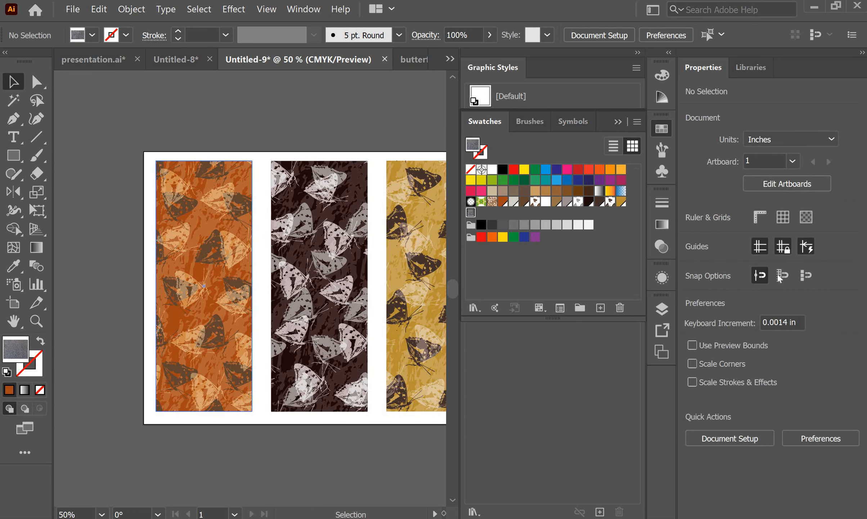
pyautogui.click(666, 278)
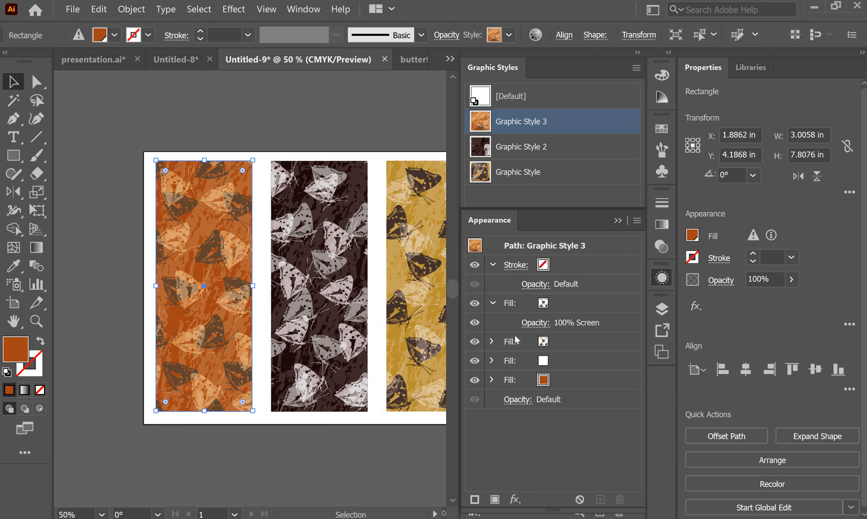
pyautogui.click(637, 221)
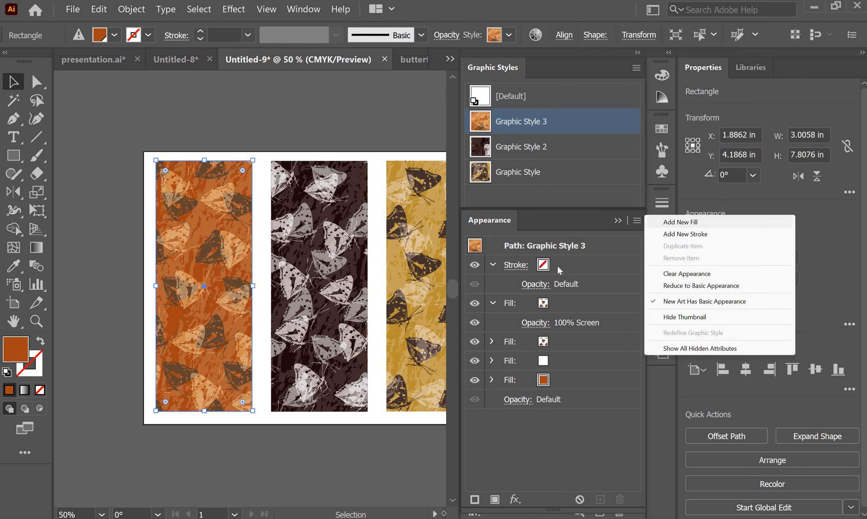
pyautogui.click(680, 221)
pyautogui.click(557, 264)
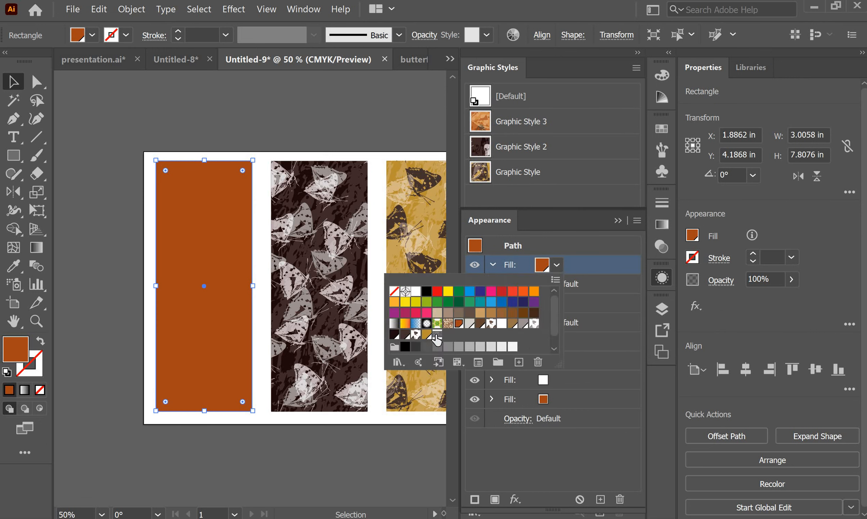
pyautogui.click(438, 334)
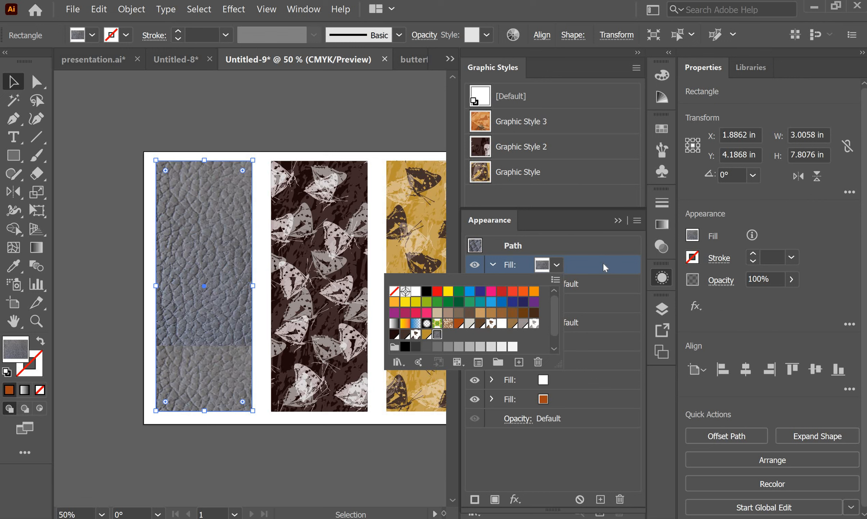
pyautogui.click(528, 266)
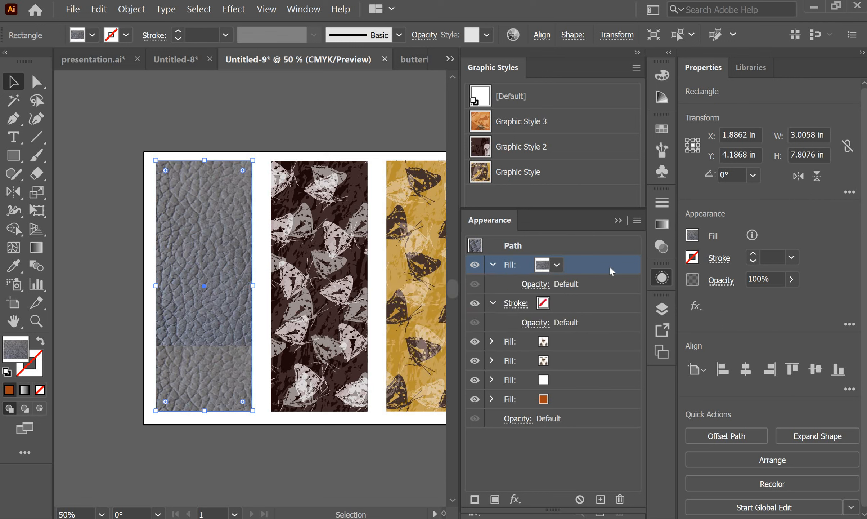
# Step: Scale only the leather pattern in the first rectangle uniformly to 40% and shift the pattern within the unmoved rectangle
pyautogui.doubleClick(37, 193)
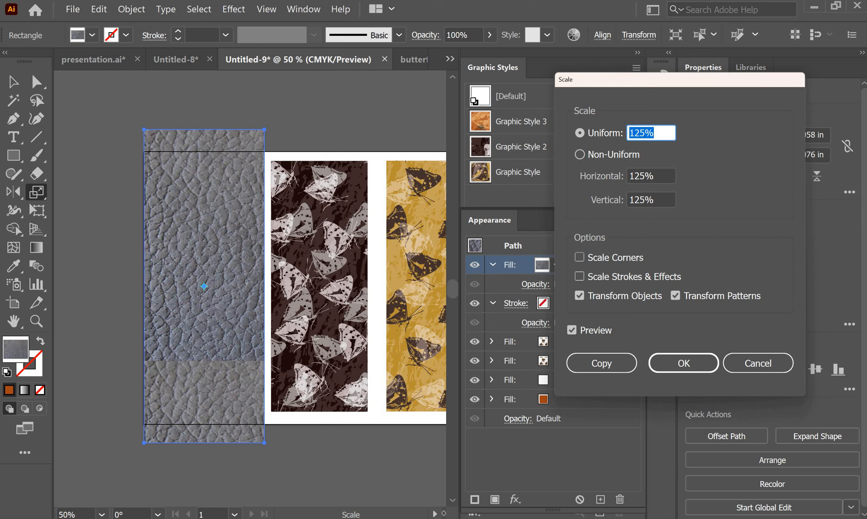
pyautogui.write('40')
pyautogui.click(586, 298)
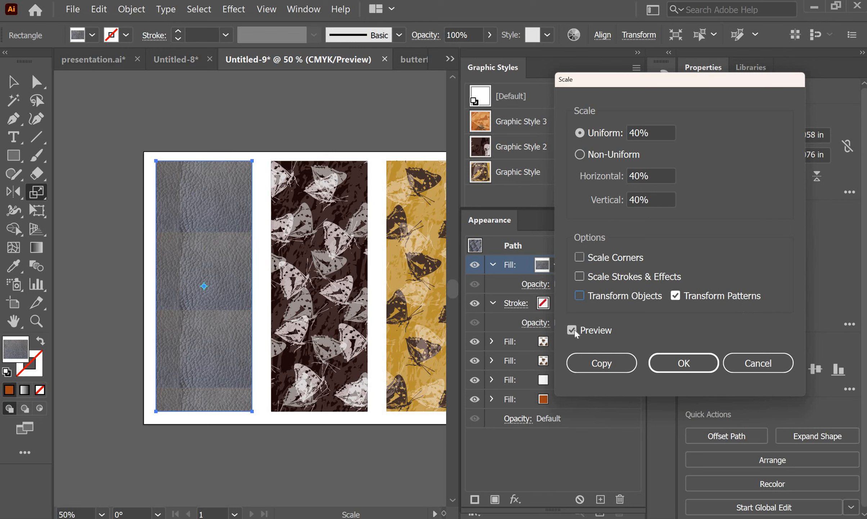
pyautogui.click(689, 368)
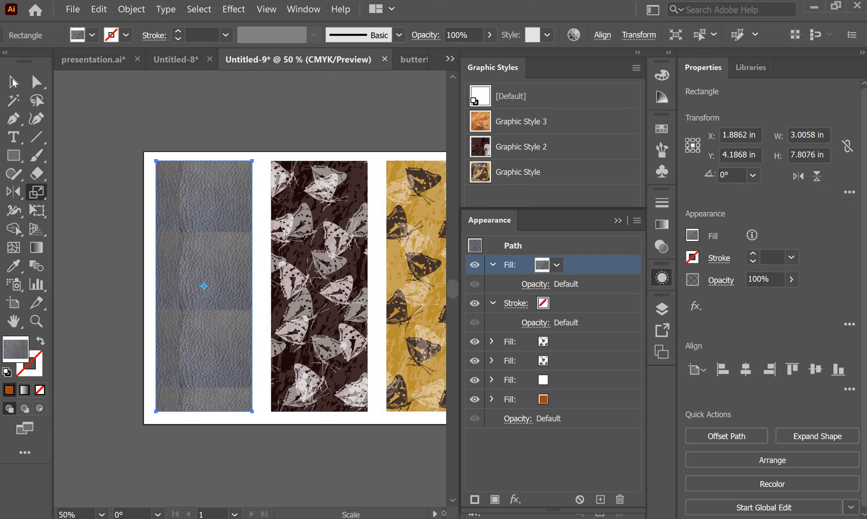
pyautogui.press('v')
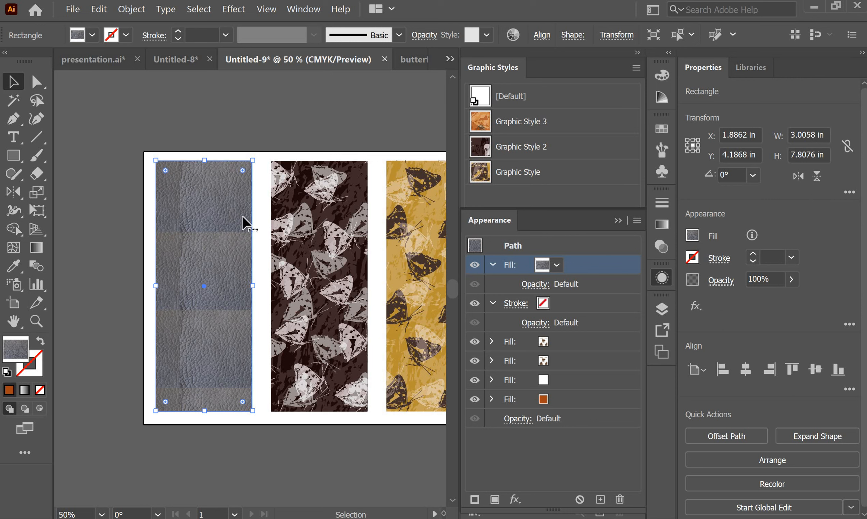
pyautogui.moveTo(193, 215); pyautogui.dragTo(218, 207)
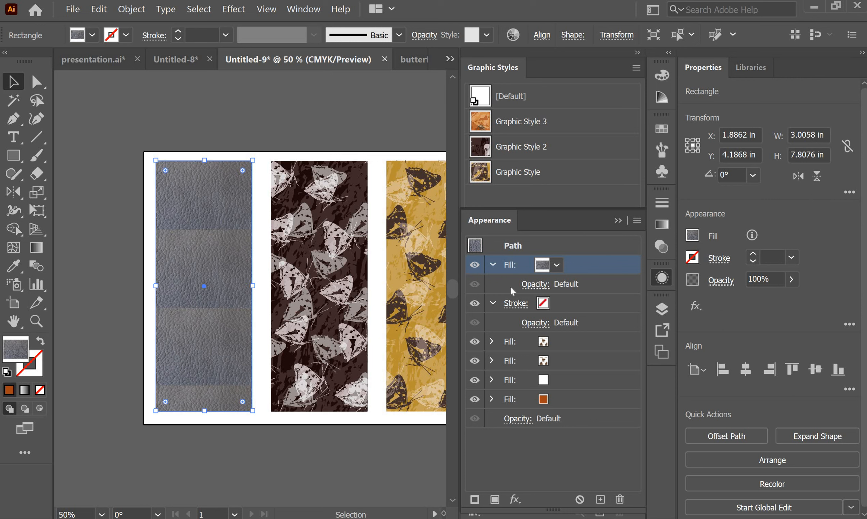
# Step: Set the leather fill's blending mode to Multiply and its opacity to 37%
pyautogui.click(536, 287)
pyautogui.click(432, 313)
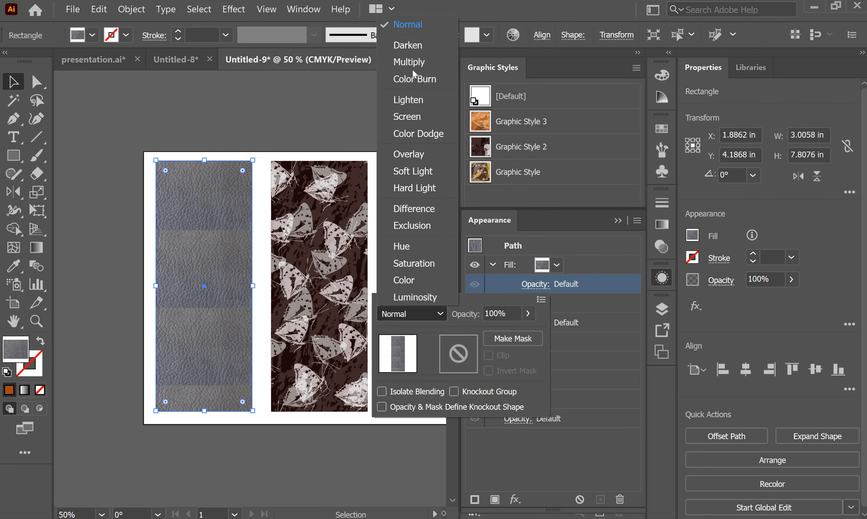
pyautogui.click(414, 66)
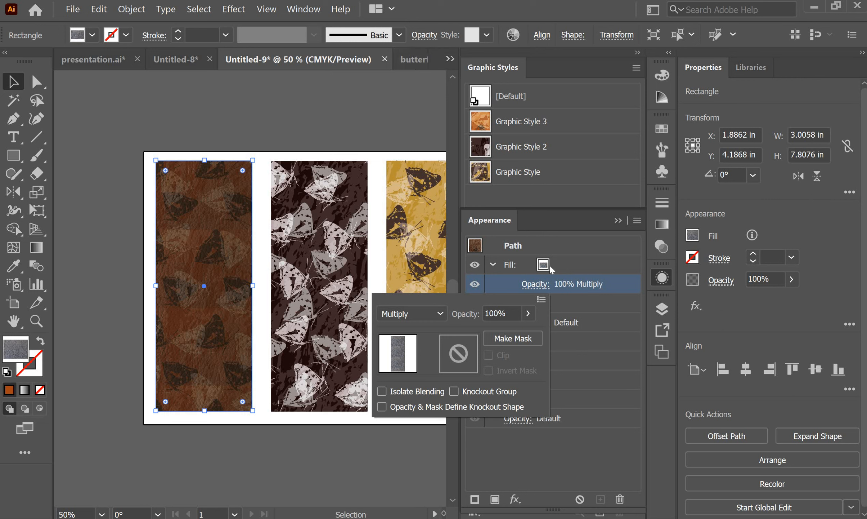
pyautogui.click(528, 313)
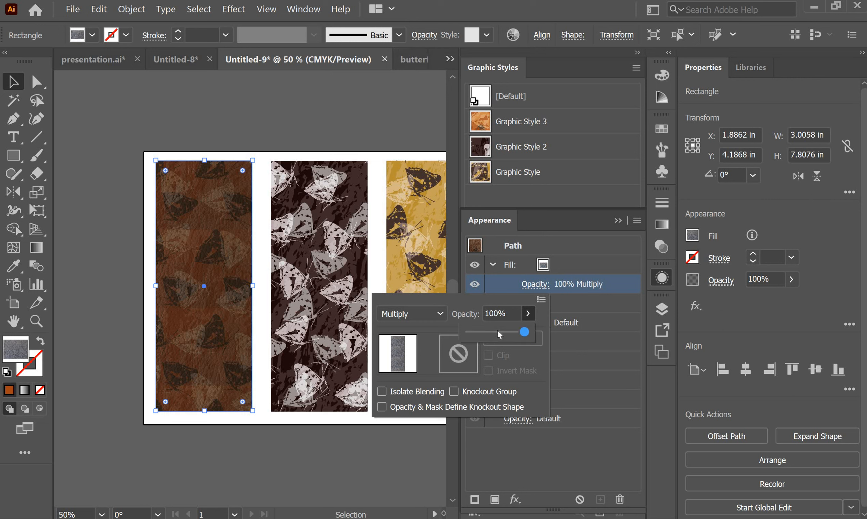
pyautogui.moveTo(499, 334); pyautogui.dragTo(491, 332)
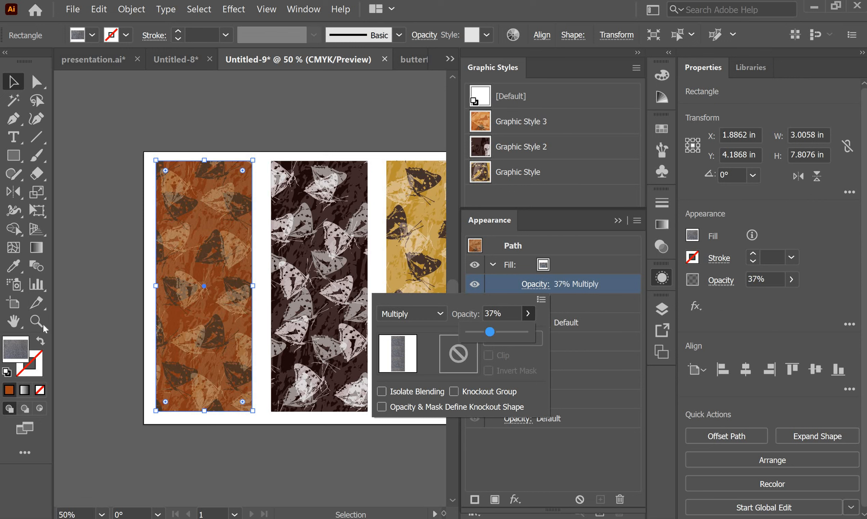
pyautogui.click(511, 313)
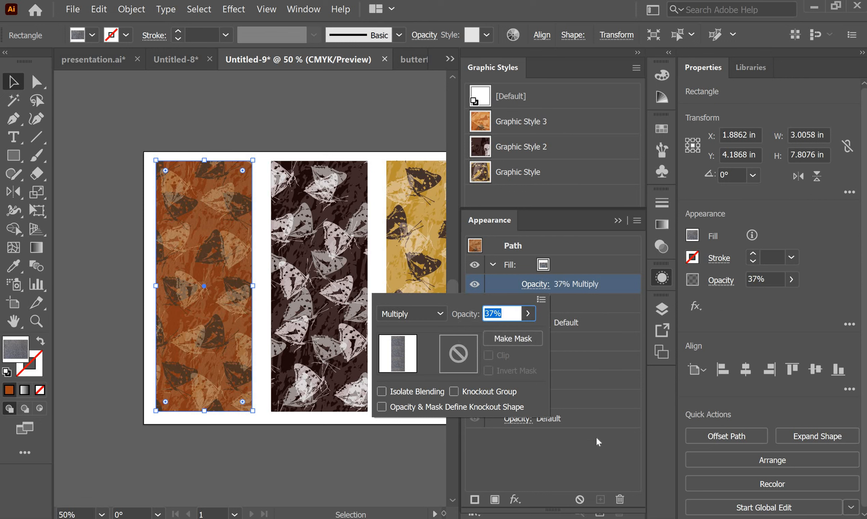
# Step: Examine the leather texture over the butterfly print on the first rectangle up close
pyautogui.click(36, 321)
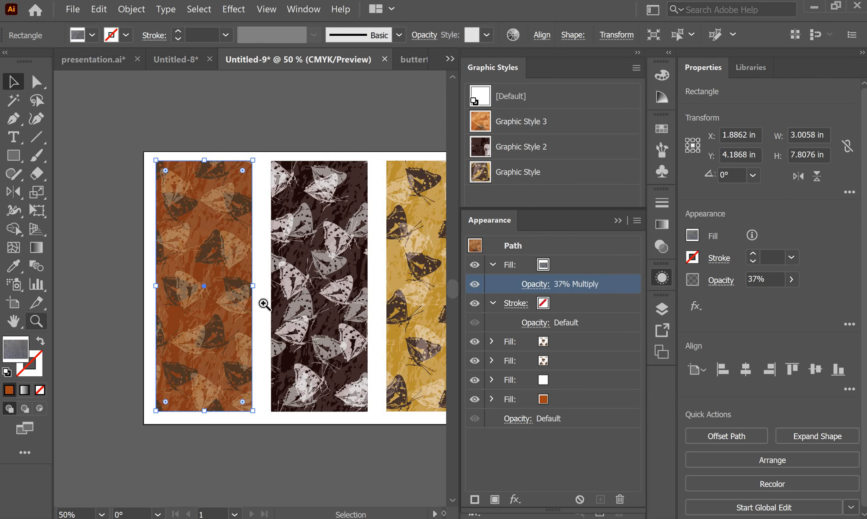
pyautogui.click(236, 302)
pyautogui.click(203, 273)
pyautogui.click(225, 317)
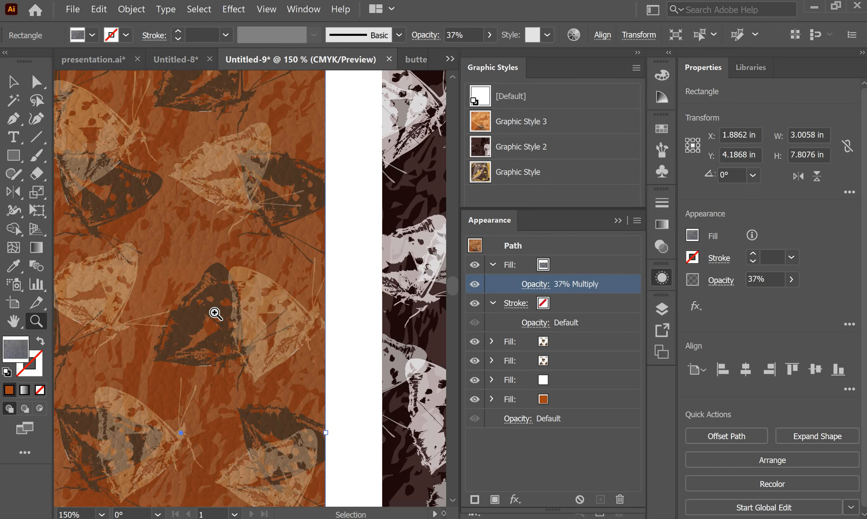
pyautogui.keyDown('alt'); pyautogui.click(214, 312); pyautogui.keyUp('alt')
pyautogui.keyDown('alt'); pyautogui.click(213, 312); pyautogui.keyUp('alt')
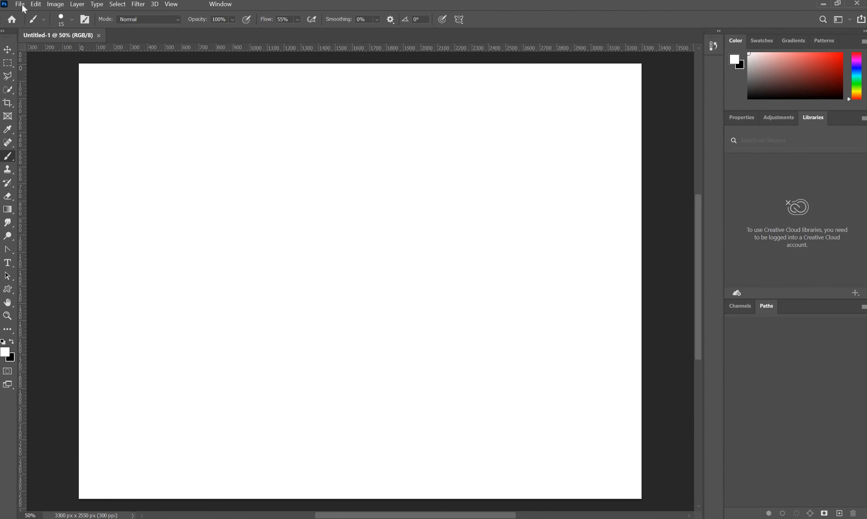
# Step: Switch to Photoshop and open the repeat of leather image from the idm NIFT folder
pyautogui.click(20, 4)
pyautogui.click(31, 24)
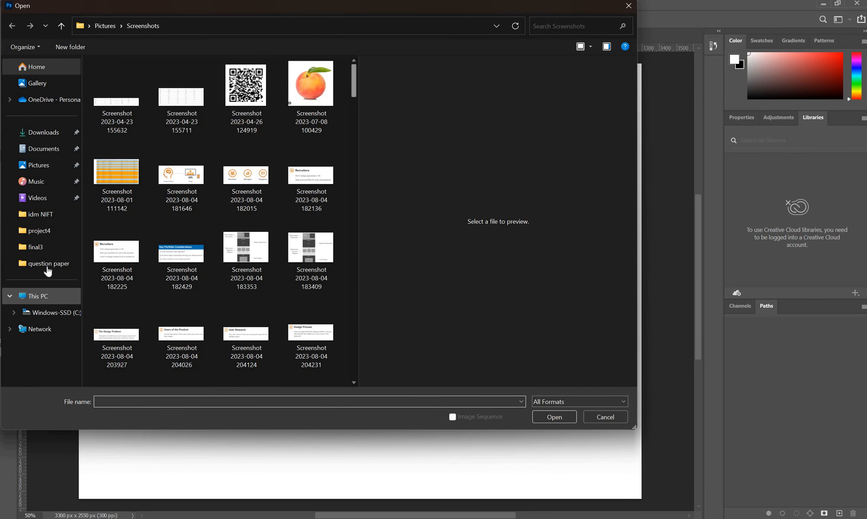
pyautogui.click(40, 214)
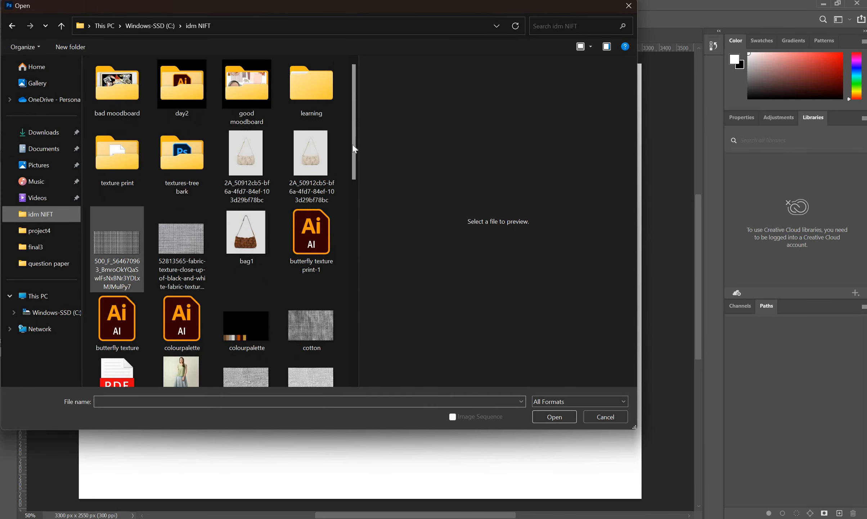
pyautogui.moveTo(355, 181); pyautogui.dragTo(381, 305)
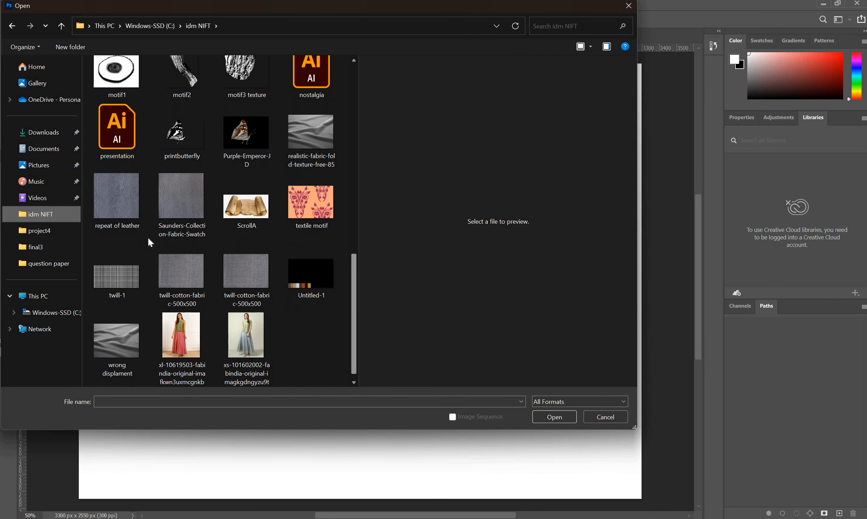
pyautogui.click(130, 217)
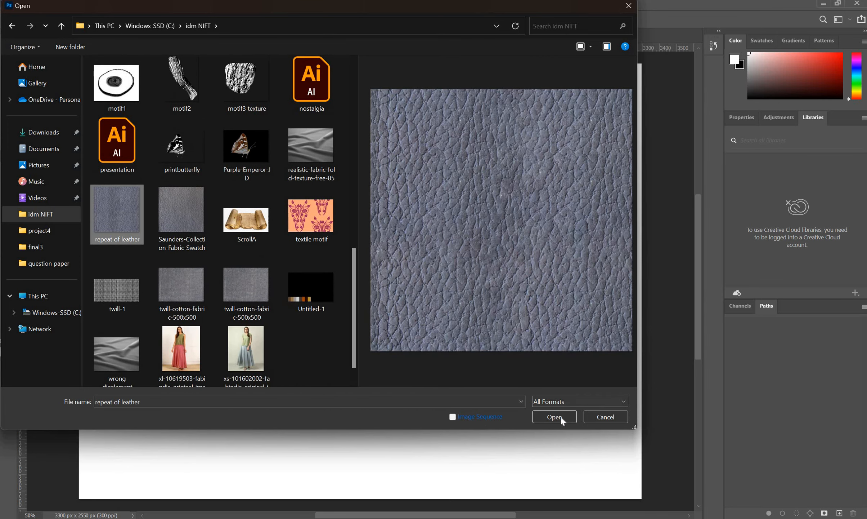
pyautogui.click(555, 416)
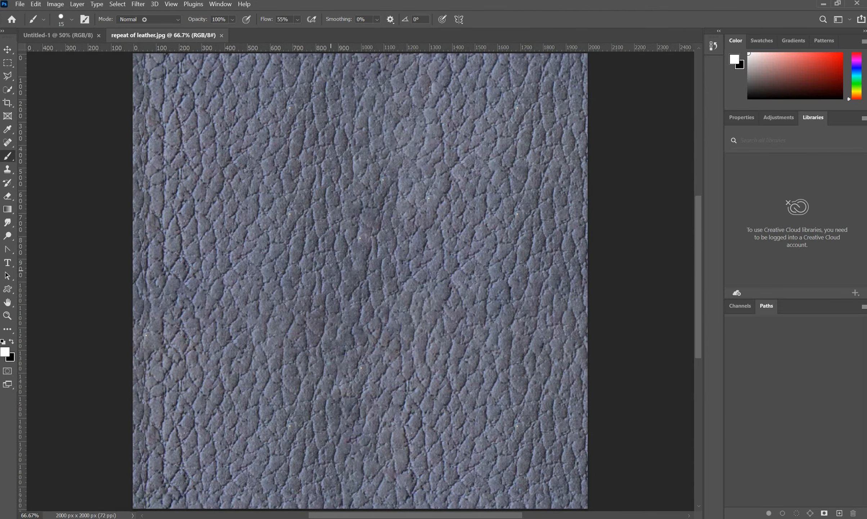
# Step: Offset the leather image by about 1002 pixels right and 936 pixels down, with Wrap Around for the undefined areas
pyautogui.hotkey('alt', 't')
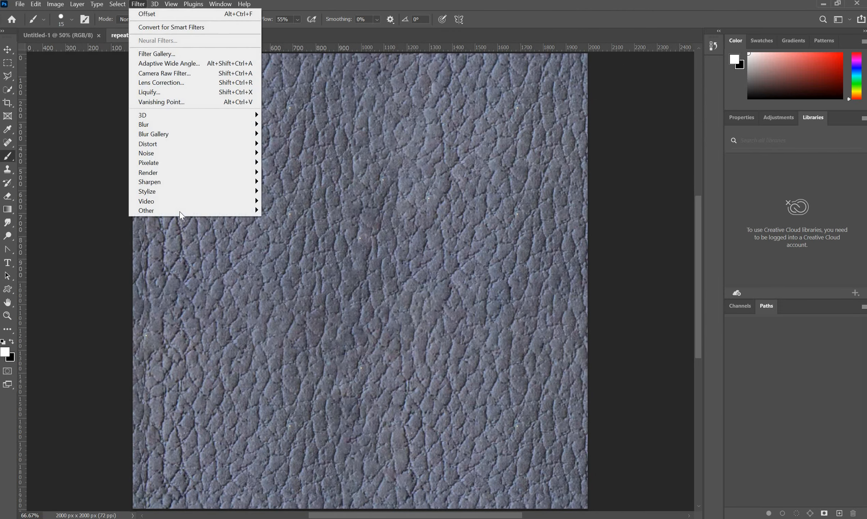
pyautogui.moveTo(256, 210)
pyautogui.click(303, 258)
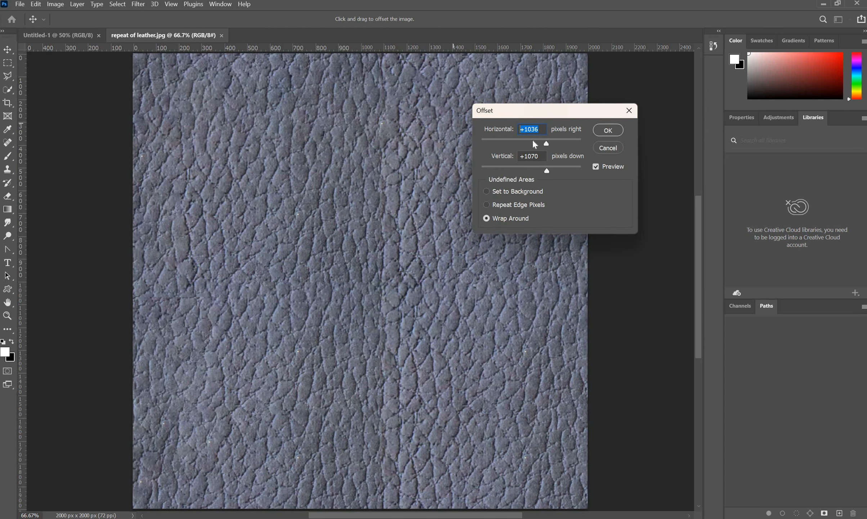
pyautogui.write('0')
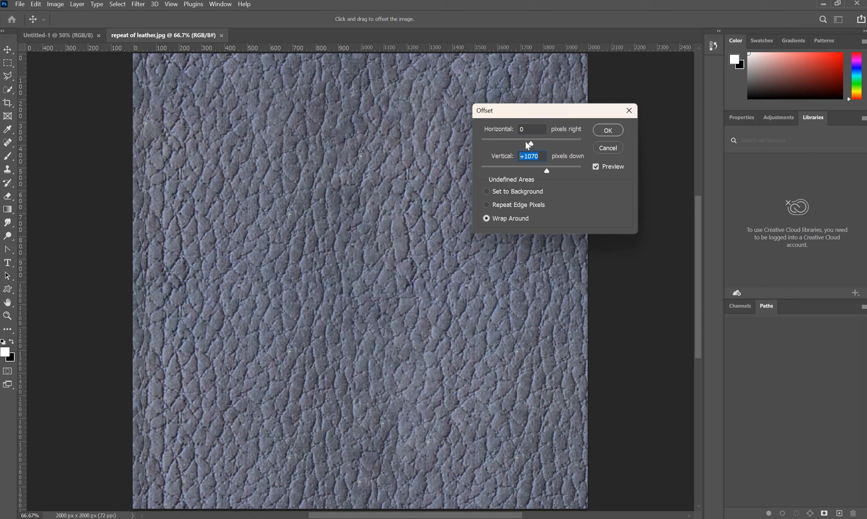
pyautogui.write('0')
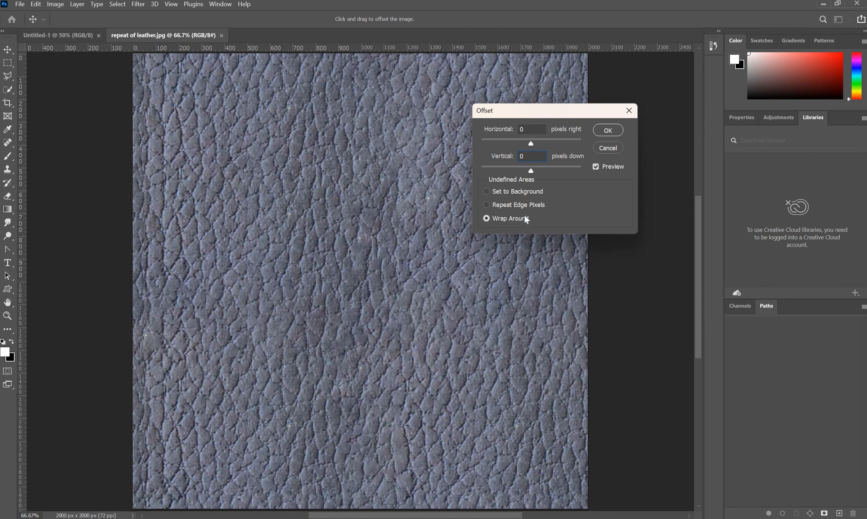
pyautogui.hotkey('ctrl', '-')
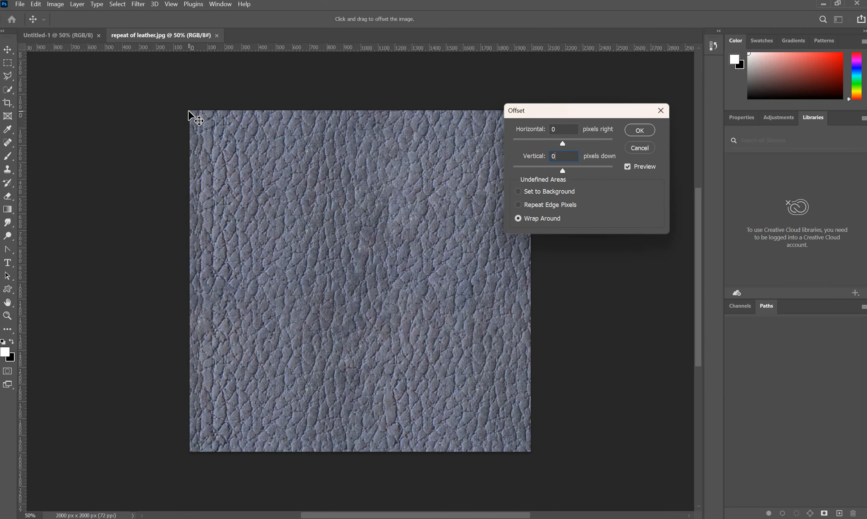
pyautogui.moveTo(323, 232); pyautogui.dragTo(370, 330)
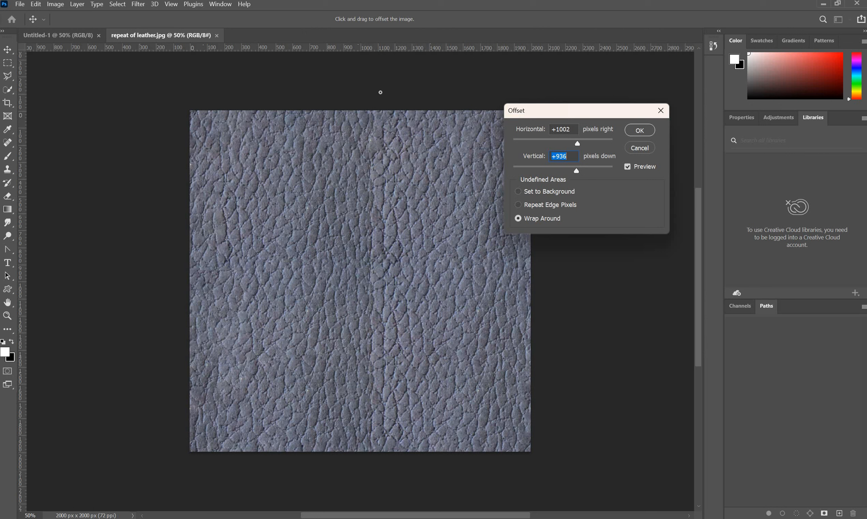
pyautogui.press('Return')
# Step: Heal the vertical seam in the middle of the leather image using the Content-Aware Spot Healing Brush at size 150
pyautogui.press('b')
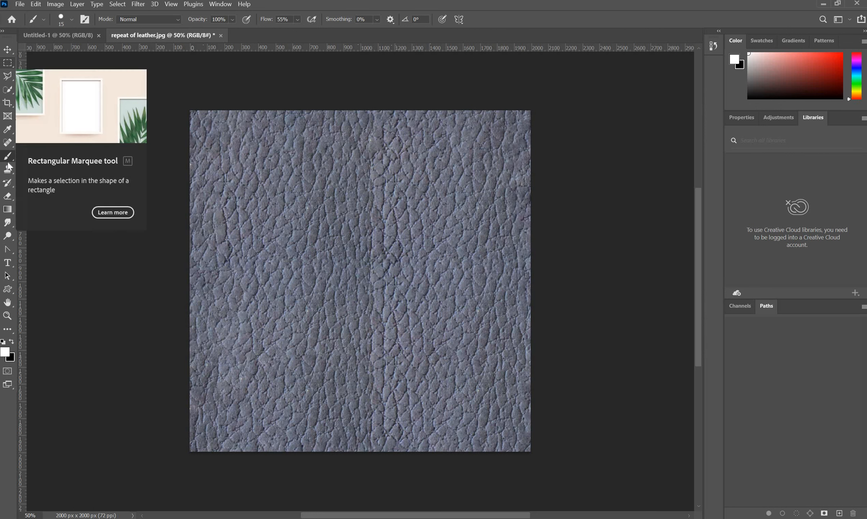
pyautogui.click(8, 143)
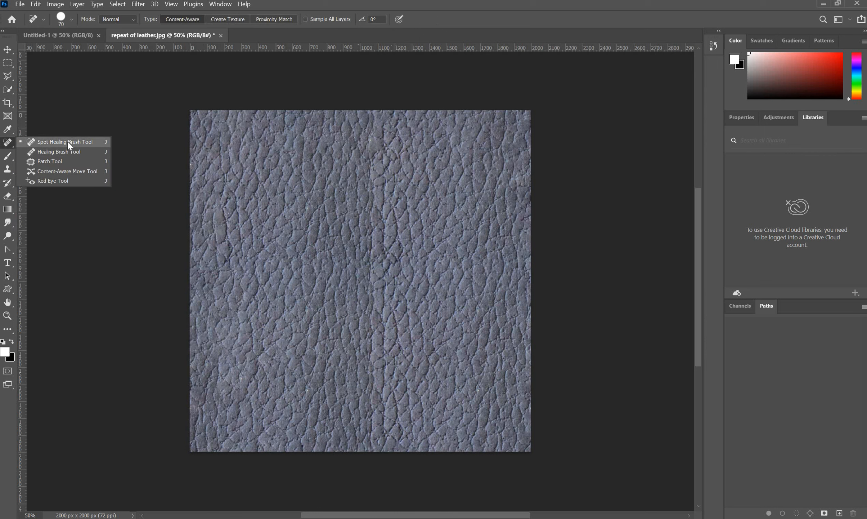
pyautogui.click(373, 118)
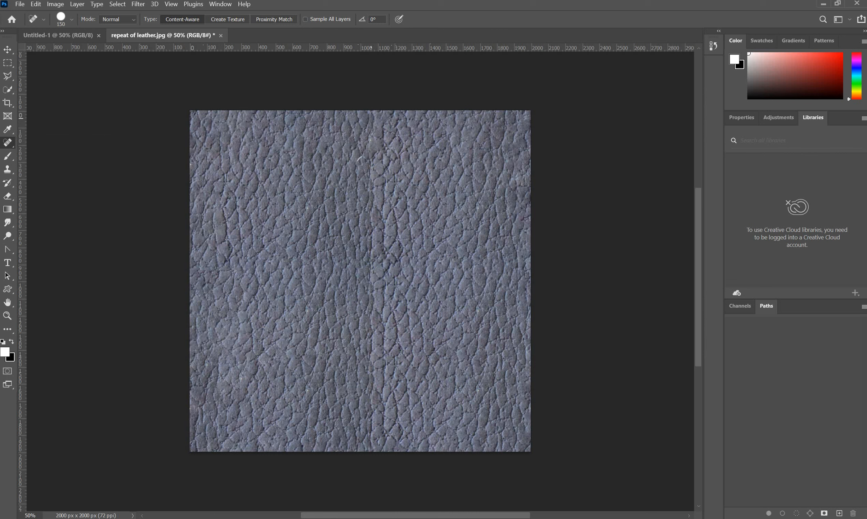
pyautogui.moveTo(370, 115); pyautogui.dragTo(373, 275)
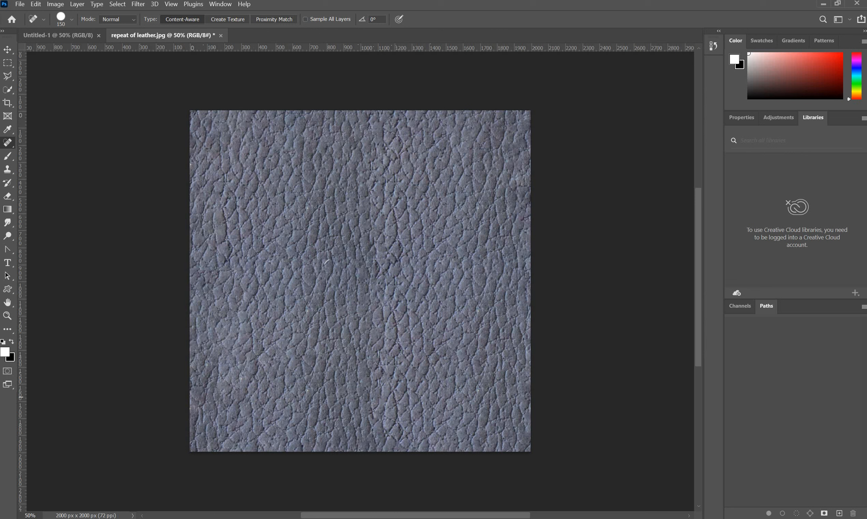
# Step: Export the healed leather image as a PNG named "repeat of leather-2" in the idm NIFT folder
pyautogui.hotkey('alt', 'f')
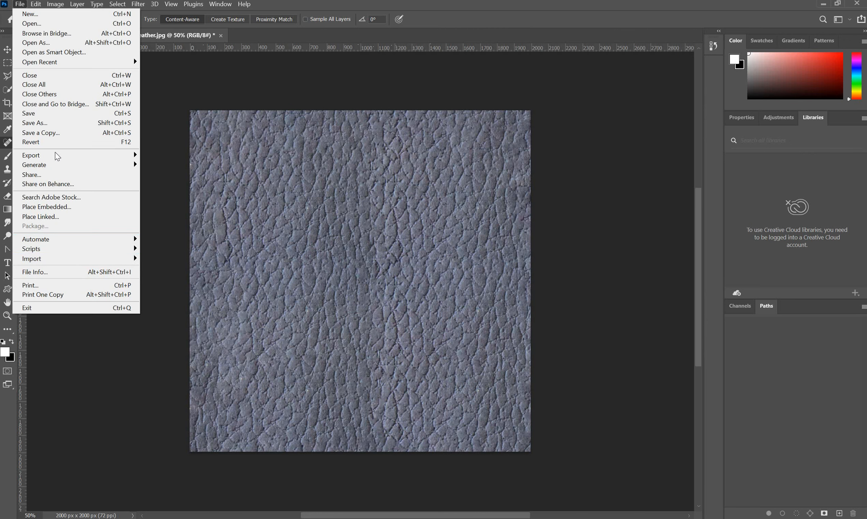
pyautogui.moveTo(129, 155)
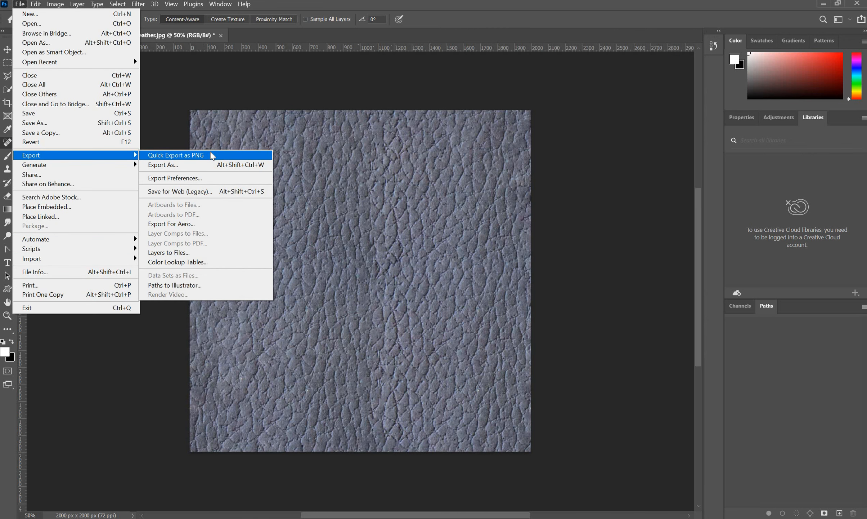
pyautogui.click(213, 156)
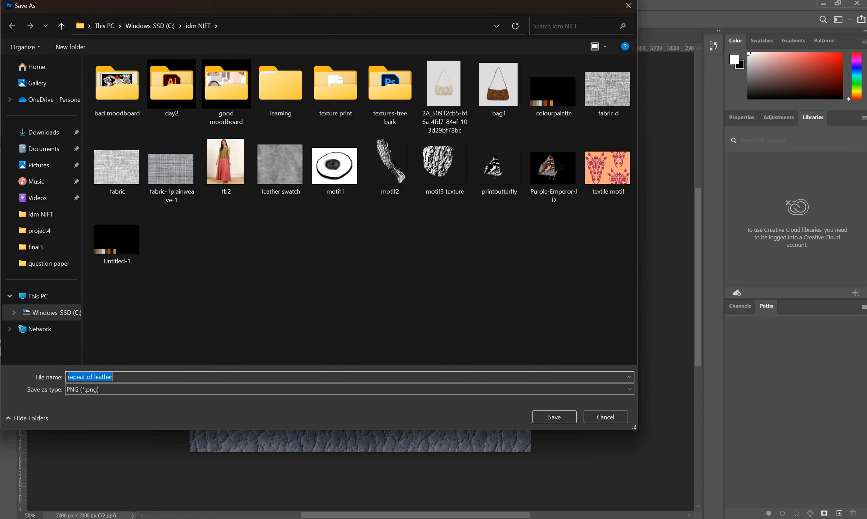
pyautogui.click(141, 377)
pyautogui.write('-2')
pyautogui.click(537, 414)
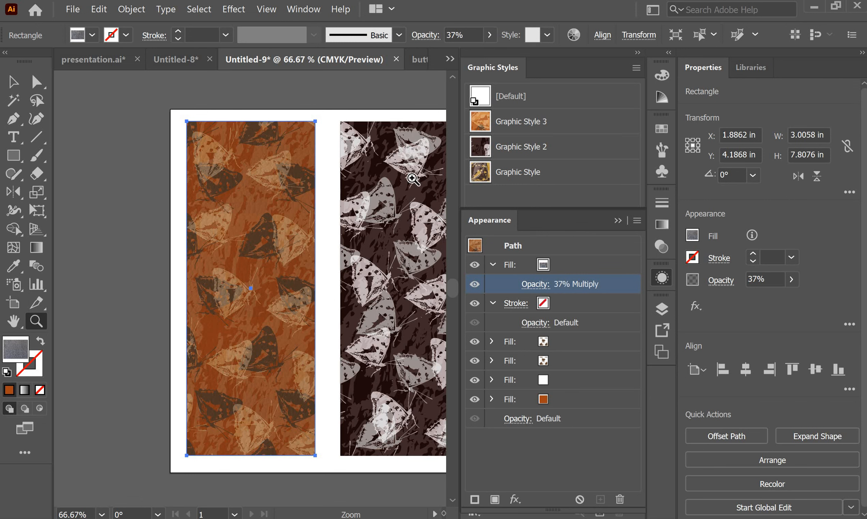
# Step: Switch to Illustrator and place the repeat of leather-2 image about 3.51 in square, overlapping the first rectangle
pyautogui.press('v')
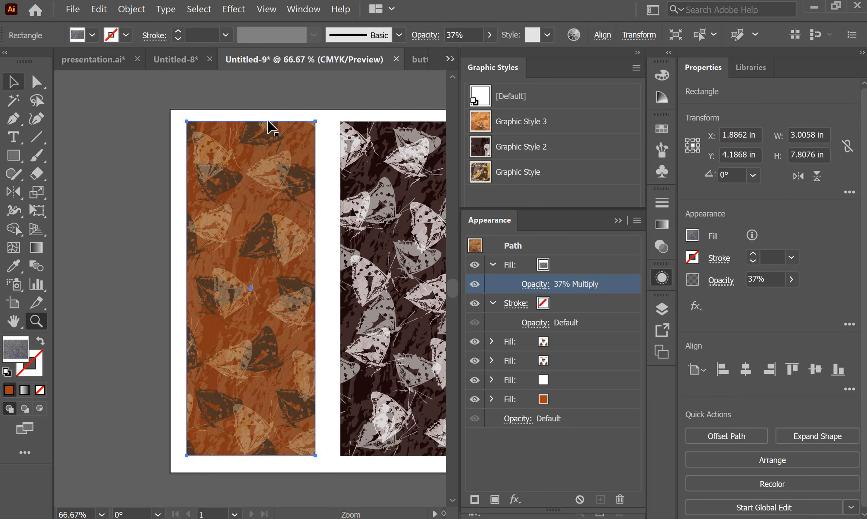
pyautogui.click(93, 91)
pyautogui.click(73, 9)
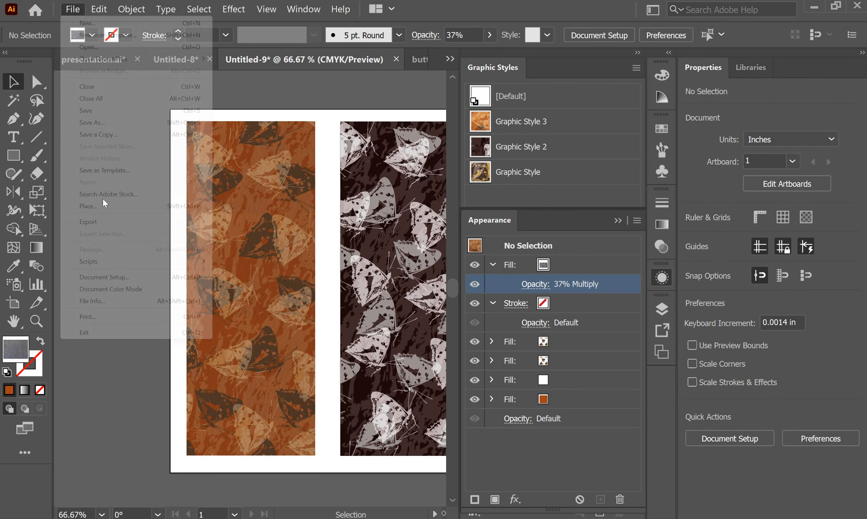
pyautogui.click(137, 206)
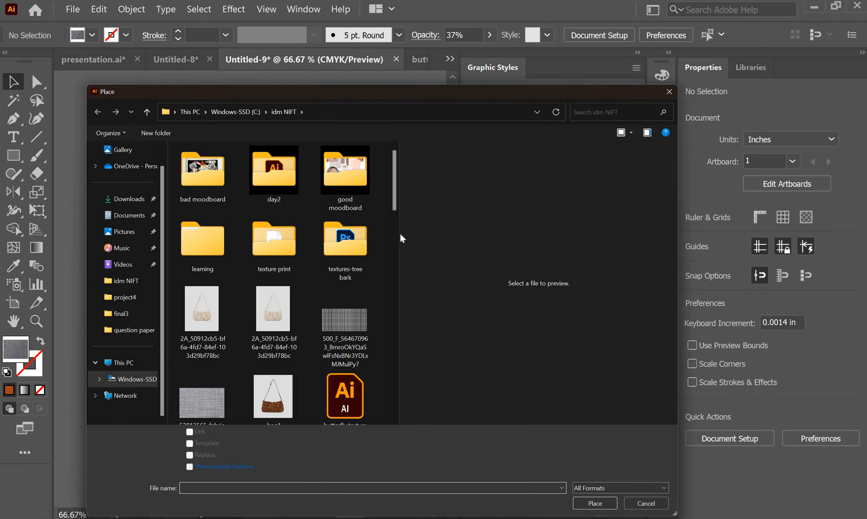
pyautogui.moveTo(401, 254); pyautogui.dragTo(389, 365)
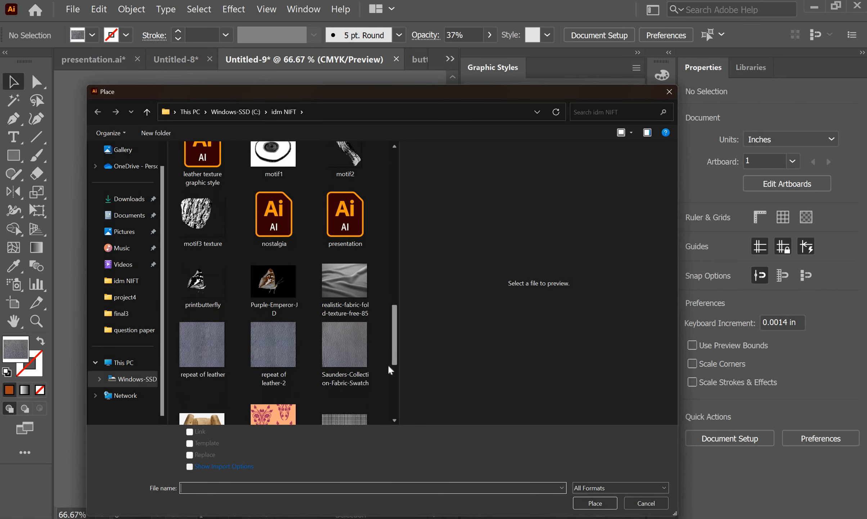
pyautogui.click(598, 503)
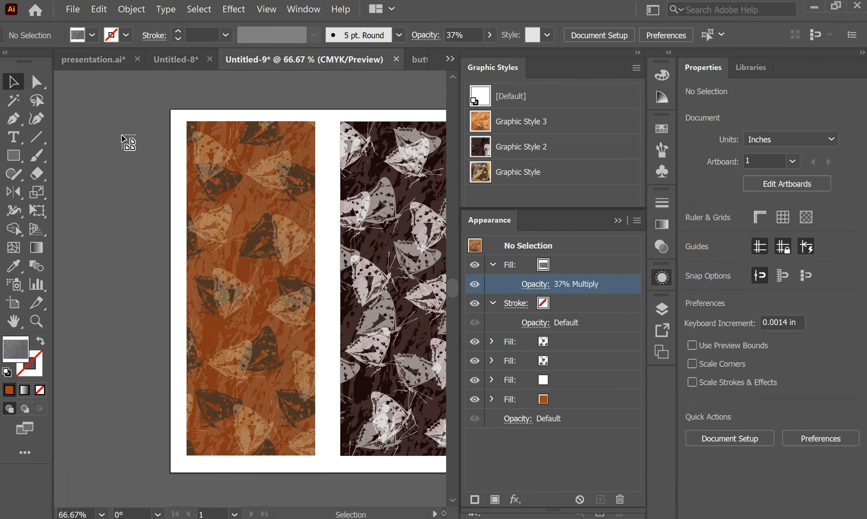
pyautogui.moveTo(108, 126); pyautogui.dragTo(259, 276)
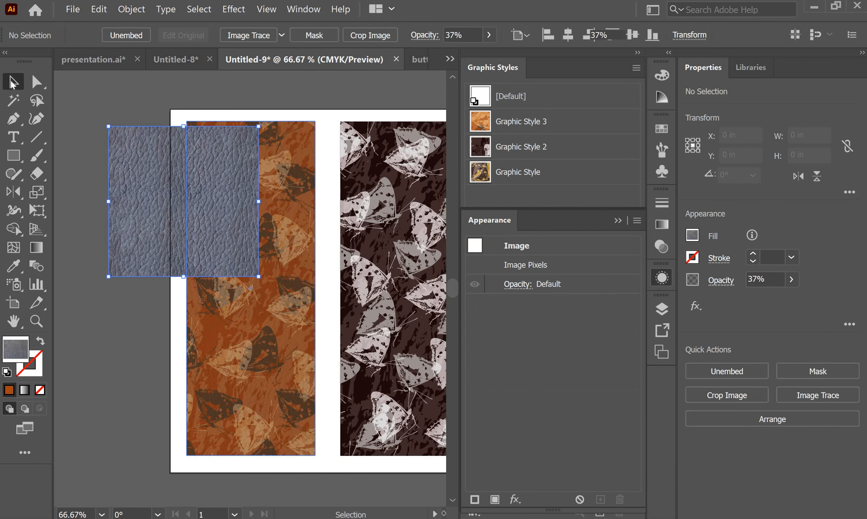
# Step: Save the placed leather image as a pattern swatch, delete the image from the artboard, and inspect the new pattern's tiling without changing it
pyautogui.click(664, 129)
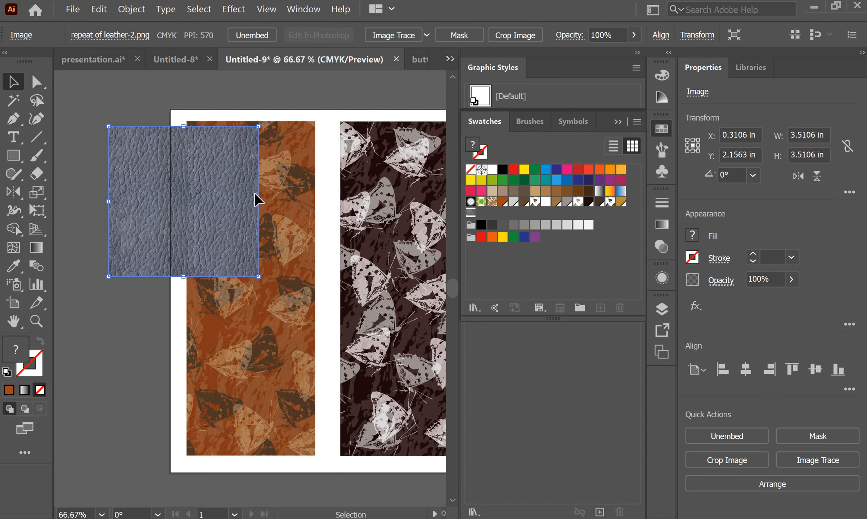
pyautogui.moveTo(477, 220); pyautogui.dragTo(479, 220)
pyautogui.press('Delete')
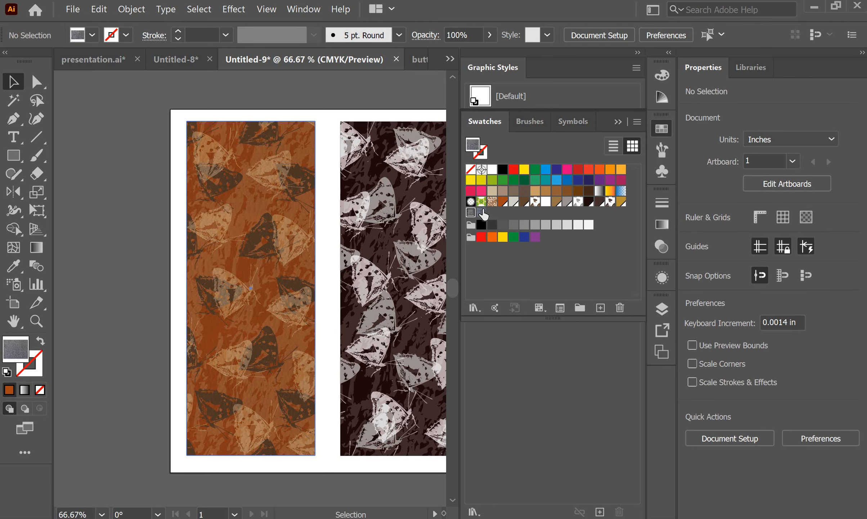
pyautogui.doubleClick(483, 215)
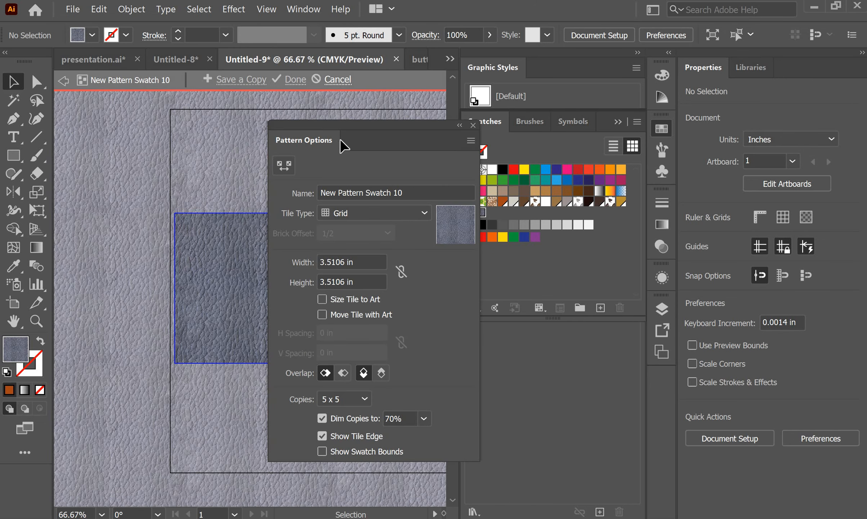
pyautogui.press('Escape')
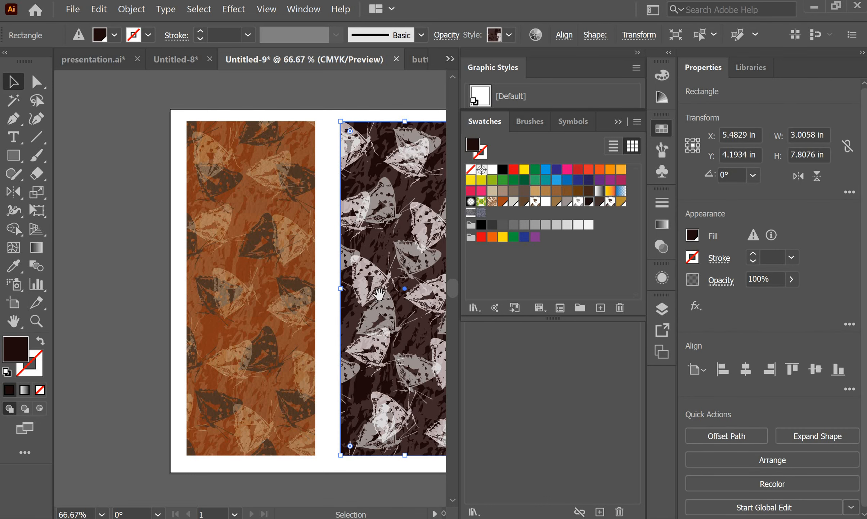
# Step: Add a new fill on top of the dark middle rectangle's appearance and assign it the new leather pattern swatch
pyautogui.moveTo(342, 309); pyautogui.dragTo(248, 304)
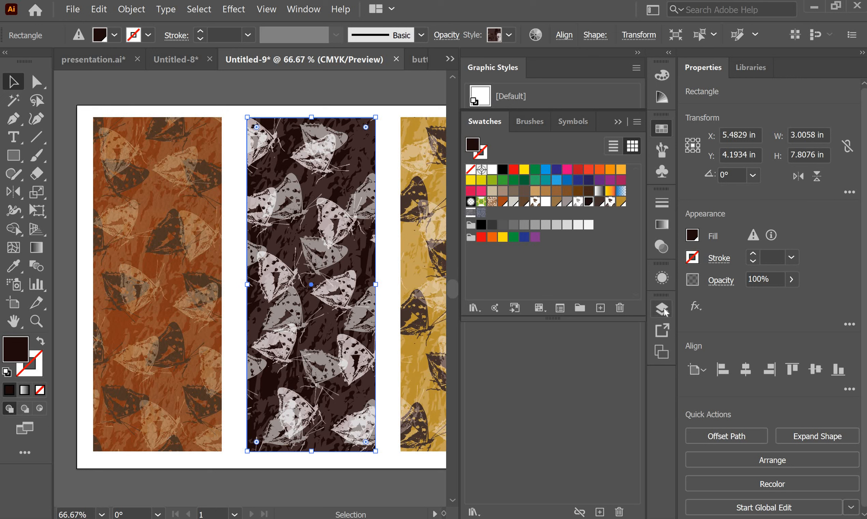
pyautogui.click(662, 278)
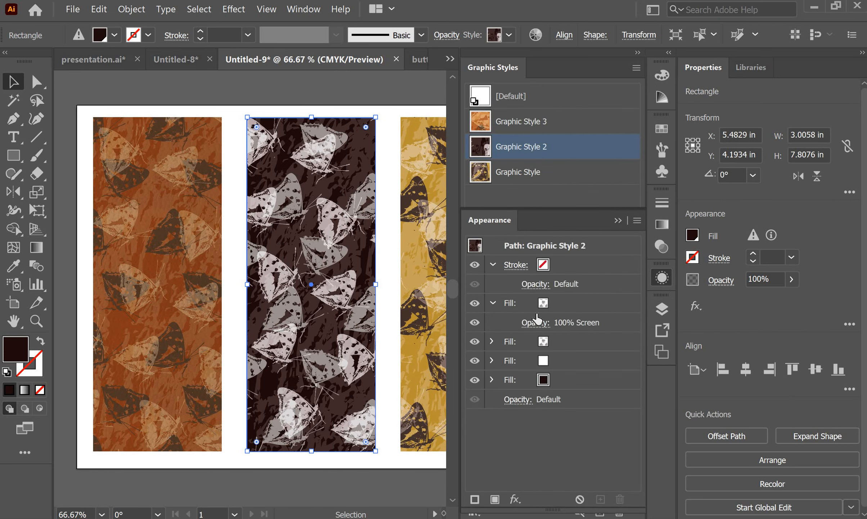
pyautogui.click(636, 222)
pyautogui.click(690, 223)
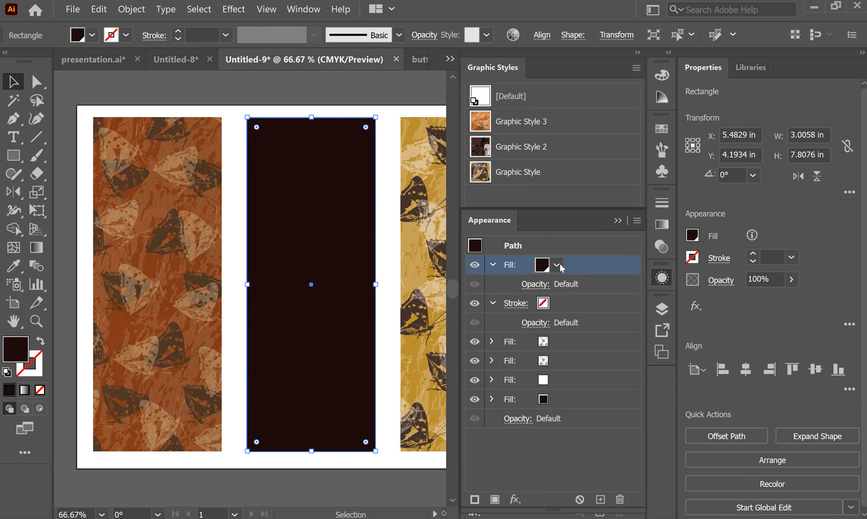
pyautogui.click(557, 264)
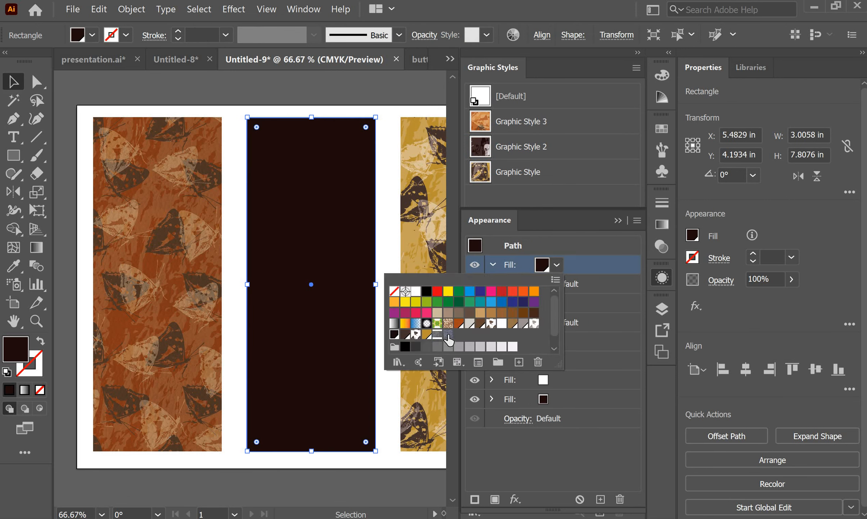
pyautogui.click(448, 335)
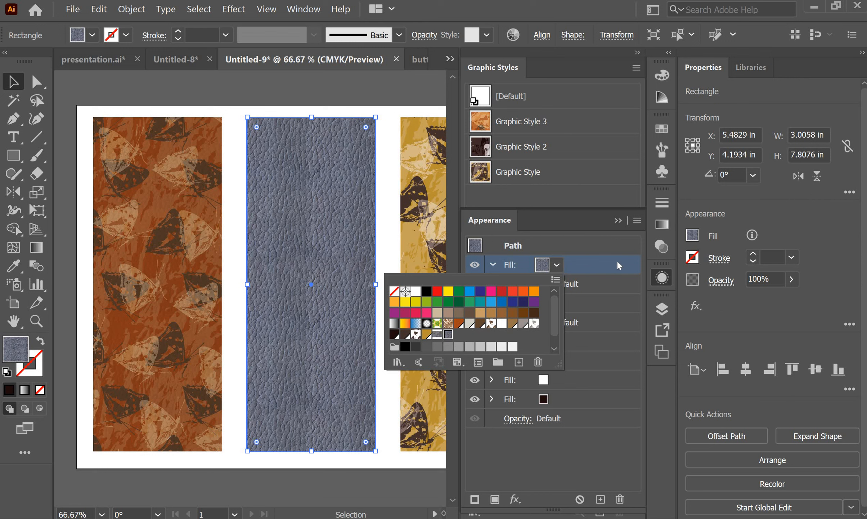
pyautogui.click(556, 266)
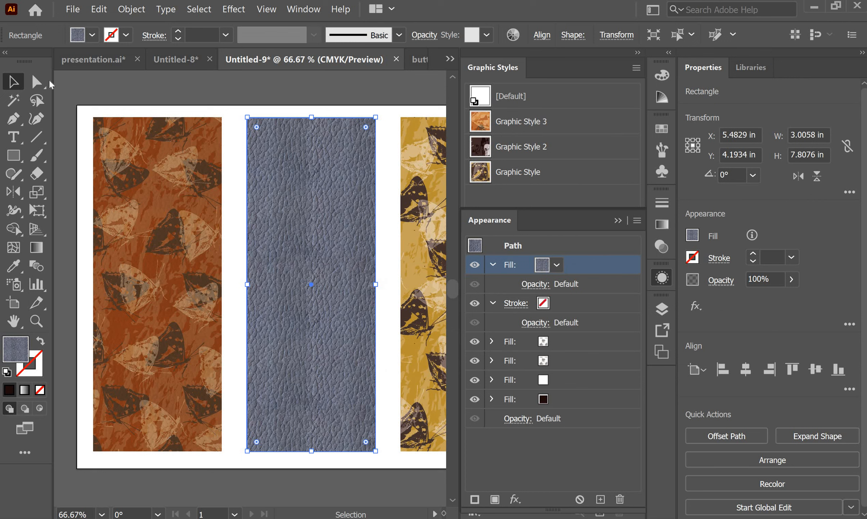
# Step: Scale only the leather pattern in the middle rectangle uniformly to 40%, excluding the object itself from the transformation
pyautogui.click(37, 194)
pyautogui.press('Return')
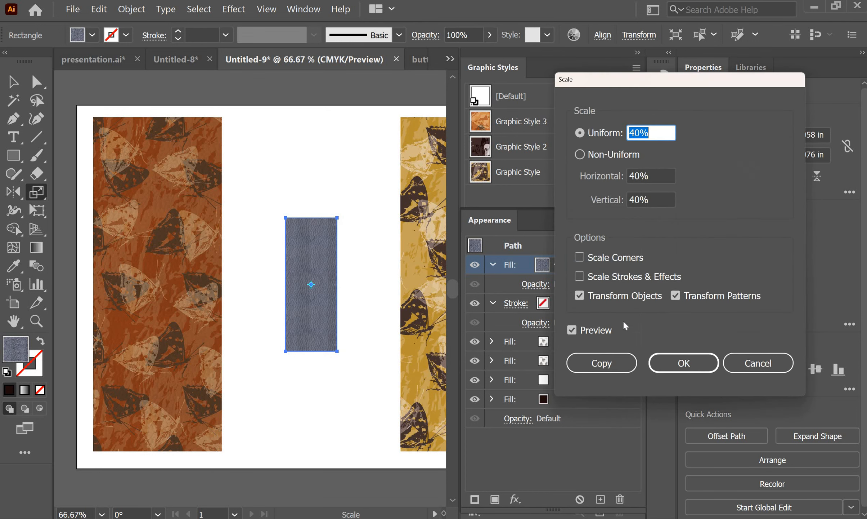
pyautogui.click(580, 298)
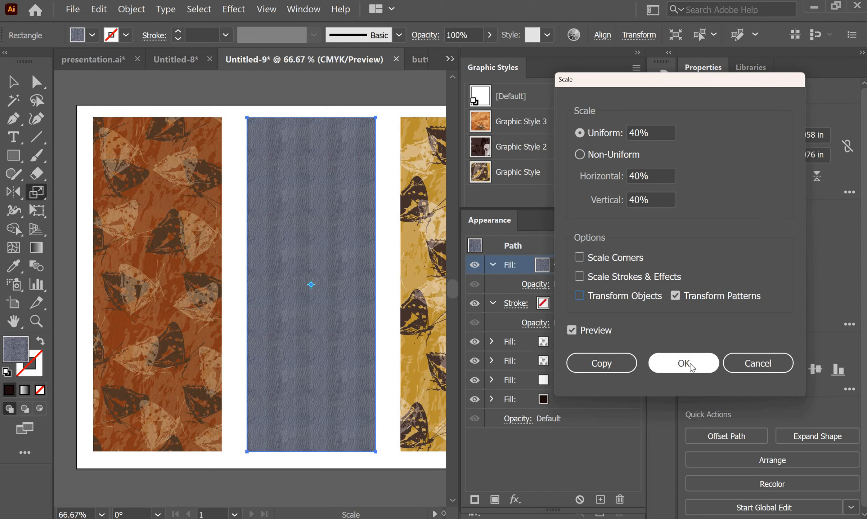
pyautogui.click(684, 363)
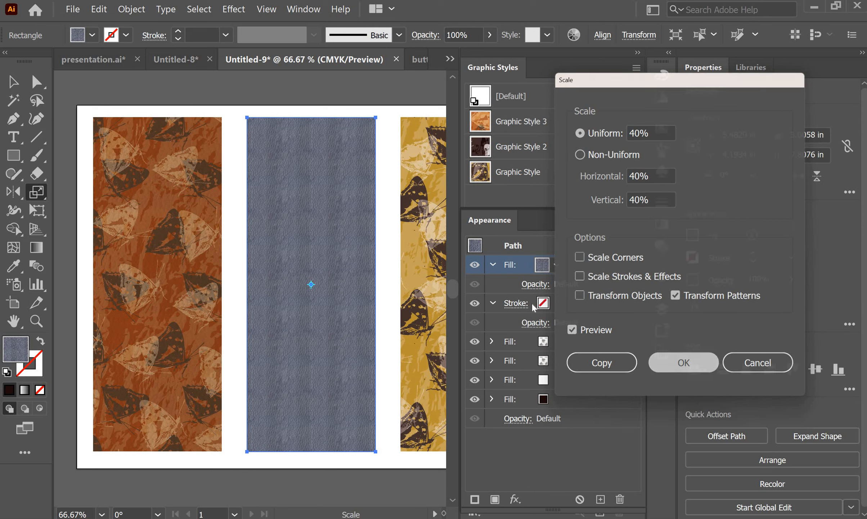
pyautogui.click(493, 265)
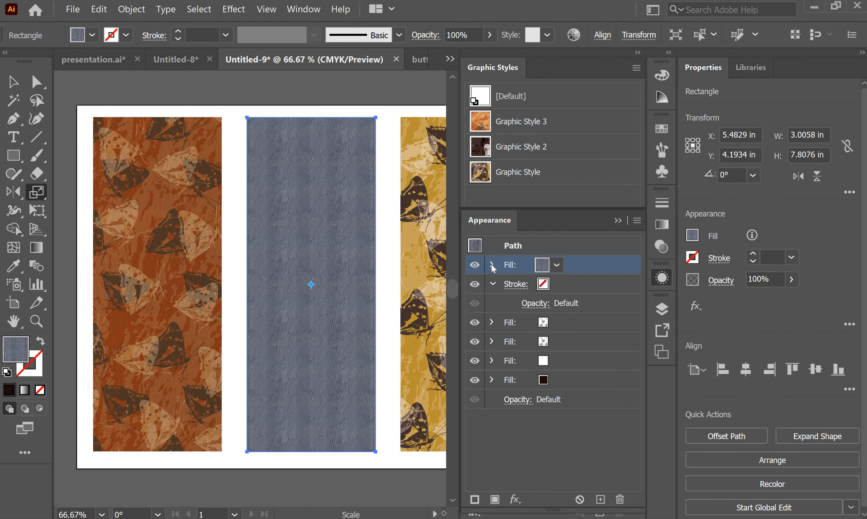
pyautogui.click(492, 265)
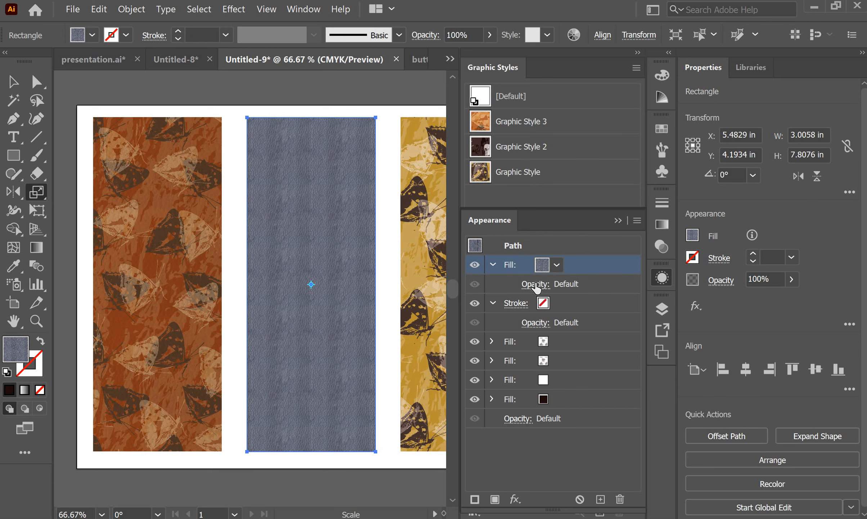
# Step: Set the middle rectangle's leather pattern fill to Multiply blending at 37% opacity
pyautogui.click(535, 284)
pyautogui.click(411, 313)
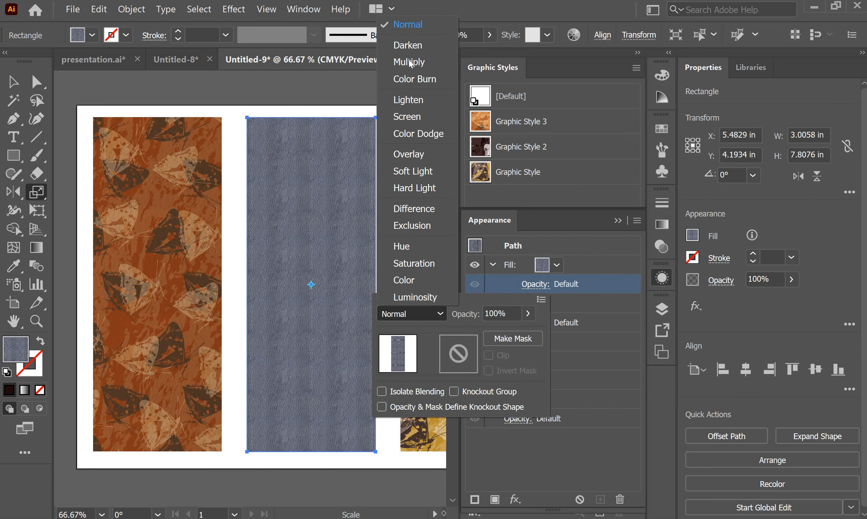
pyautogui.click(410, 58)
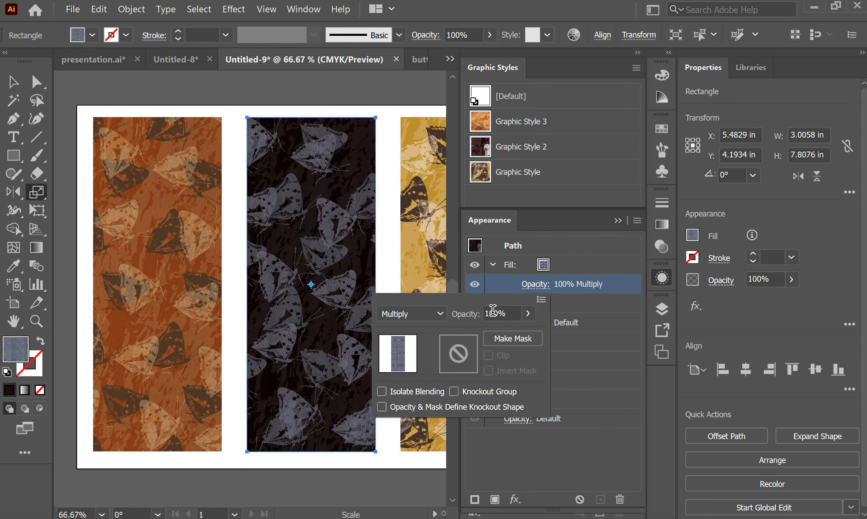
pyautogui.click(526, 316)
pyautogui.moveTo(523, 334); pyautogui.dragTo(497, 333)
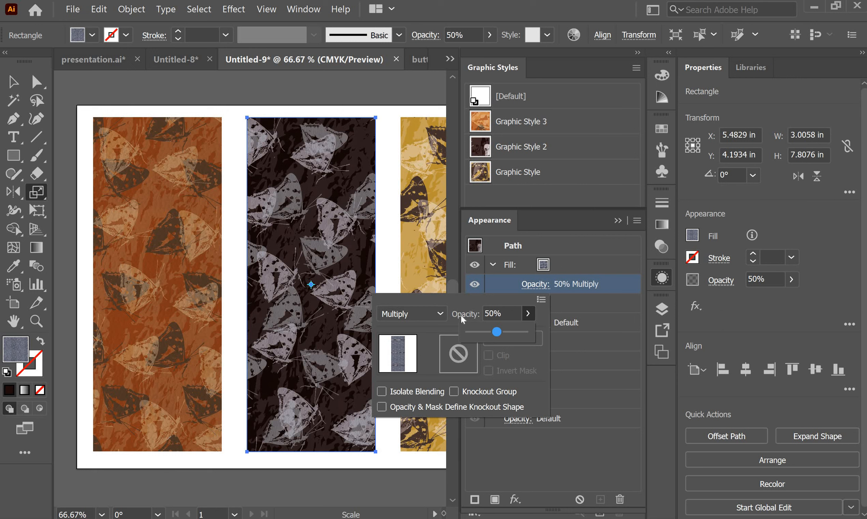
pyautogui.click(507, 314)
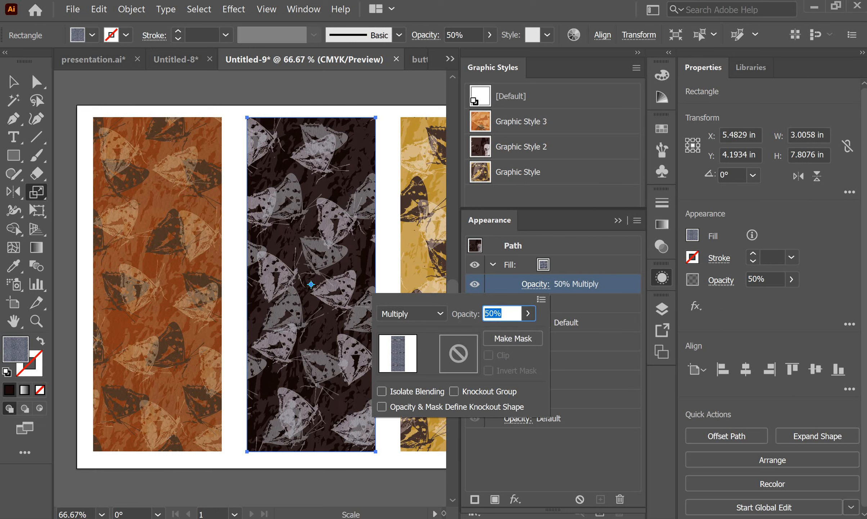
pyautogui.write('37')
pyautogui.click(604, 289)
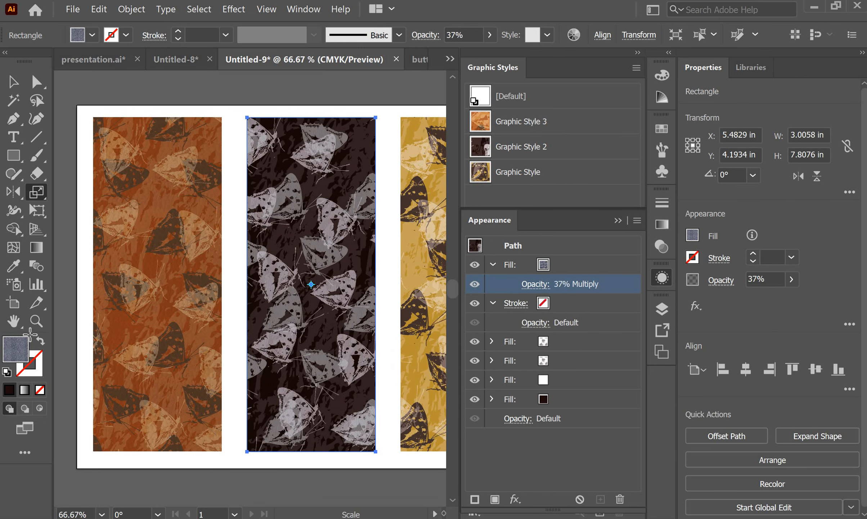
# Step: Examine the leather texture on the middle rectangle up close, and compare the crossed-out and check-marked texture examples in Untitled-8
pyautogui.click(36, 321)
pyautogui.doubleClick(257, 235)
pyautogui.scroll(-7, 257, 234)
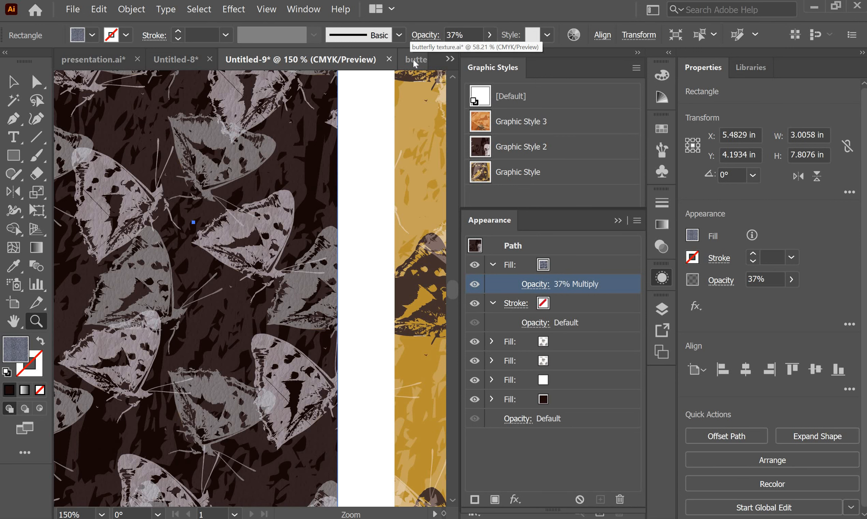
pyautogui.click(196, 62)
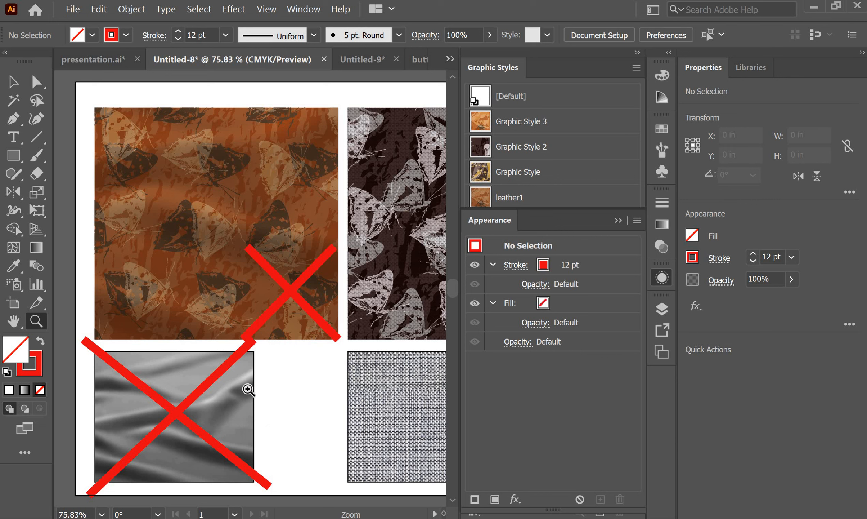
pyautogui.moveTo(279, 282); pyautogui.dragTo(243, 269)
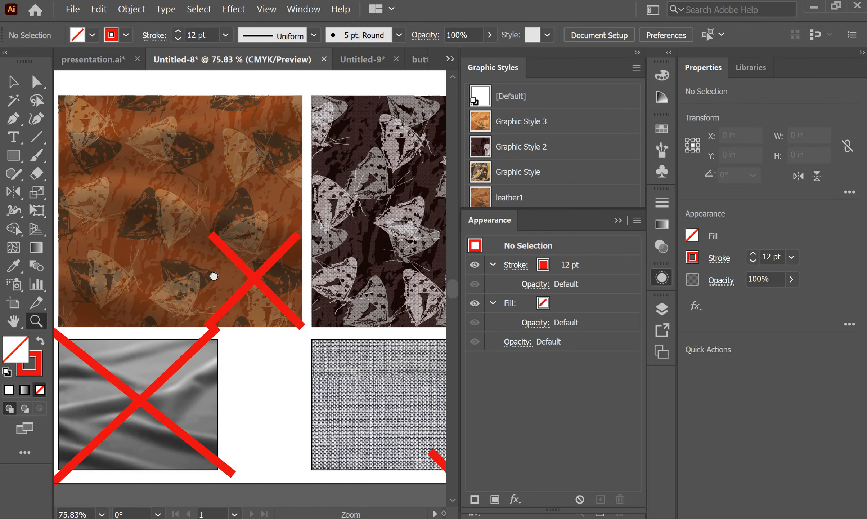
pyautogui.hscroll(3, 212, 277)
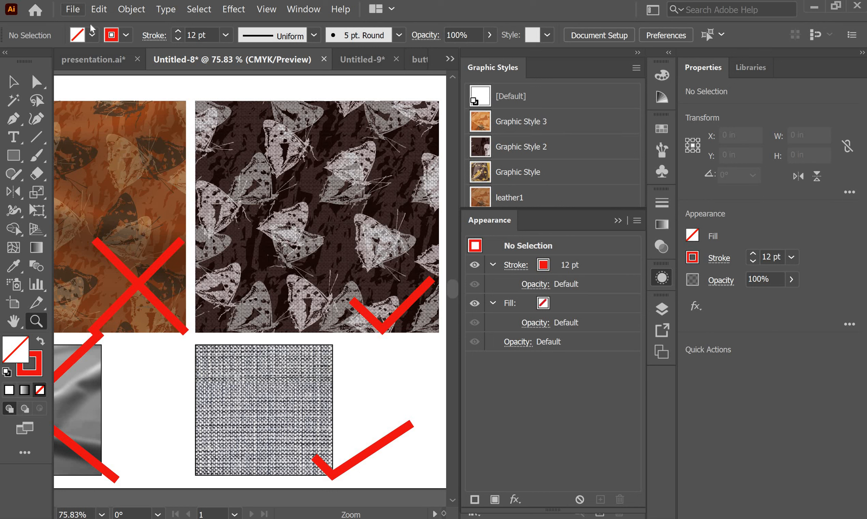
# Step: Create a new landscape Letter document, 11 x 8.5 in, with one artboard
pyautogui.click(72, 9)
pyautogui.click(87, 22)
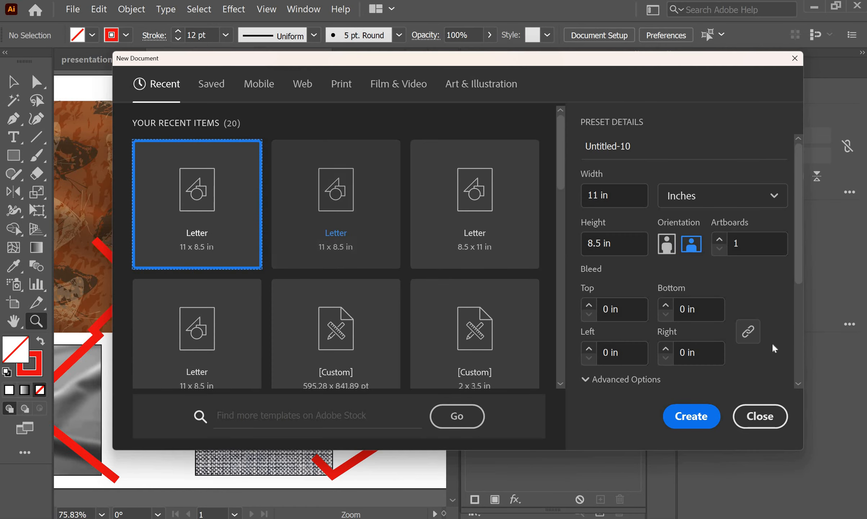
pyautogui.click(697, 415)
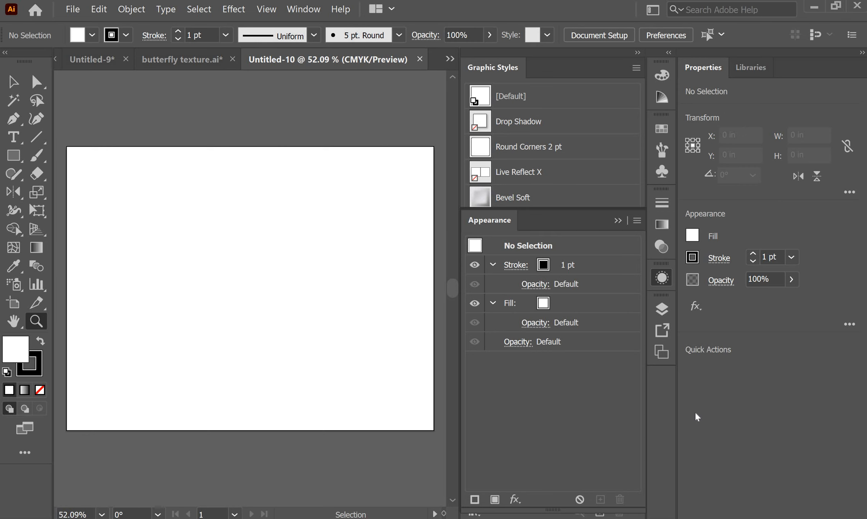
# Step: Delete every graphic style from Drop Shadow through Pompadour_GS, leaving only [Default]
pyautogui.click(624, 220)
pyautogui.click(578, 122)
pyautogui.keyDown('shift'); pyautogui.click(583, 274); pyautogui.keyUp('shift')
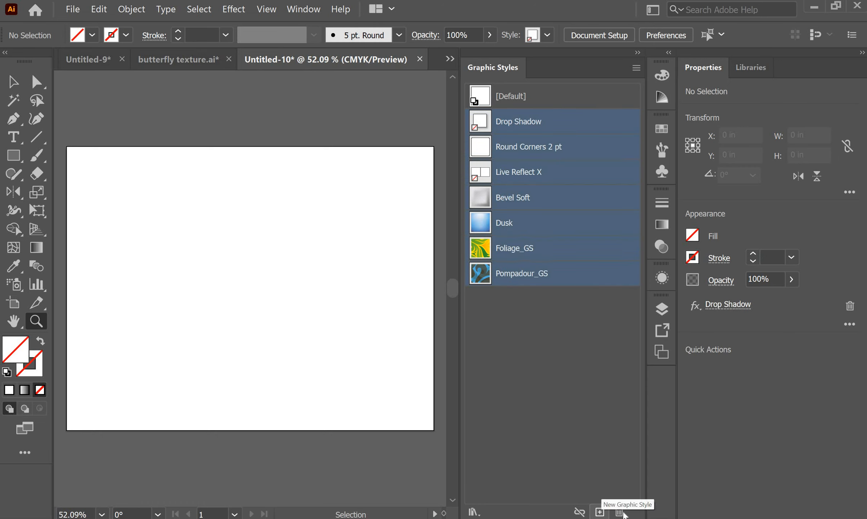
pyautogui.click(620, 513)
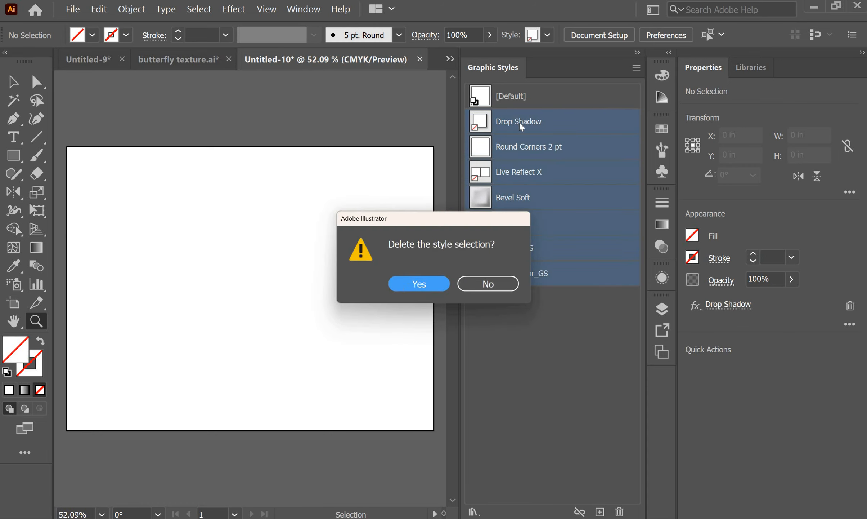
pyautogui.press('Return')
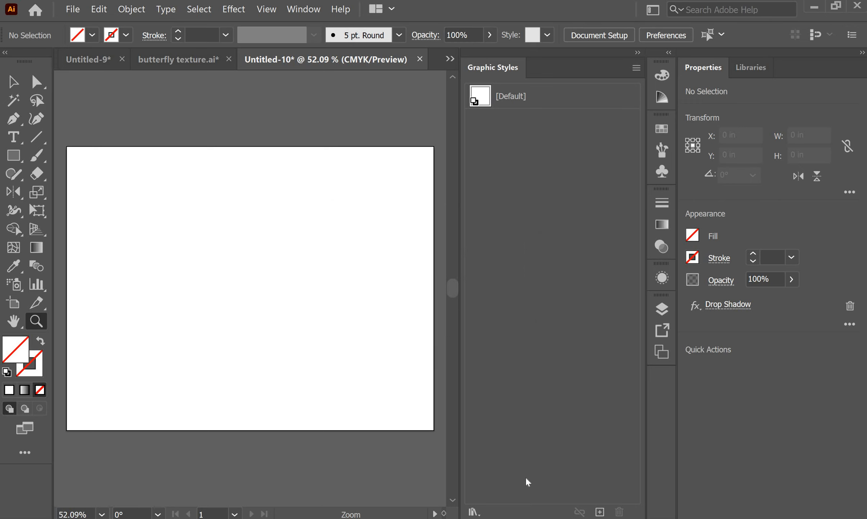
# Step: Open the saved leather texture graphic style library, add all six of its styles to the document, and close the library
pyautogui.click(474, 512)
pyautogui.click(562, 482)
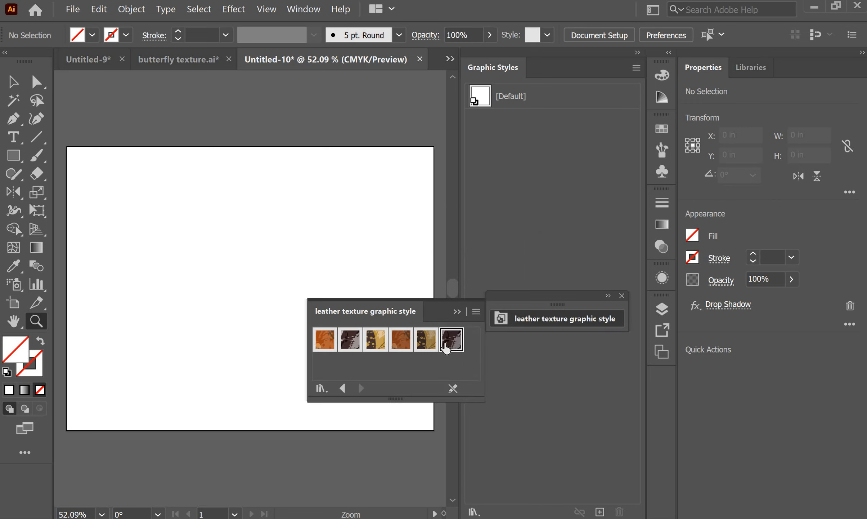
pyautogui.click(325, 339)
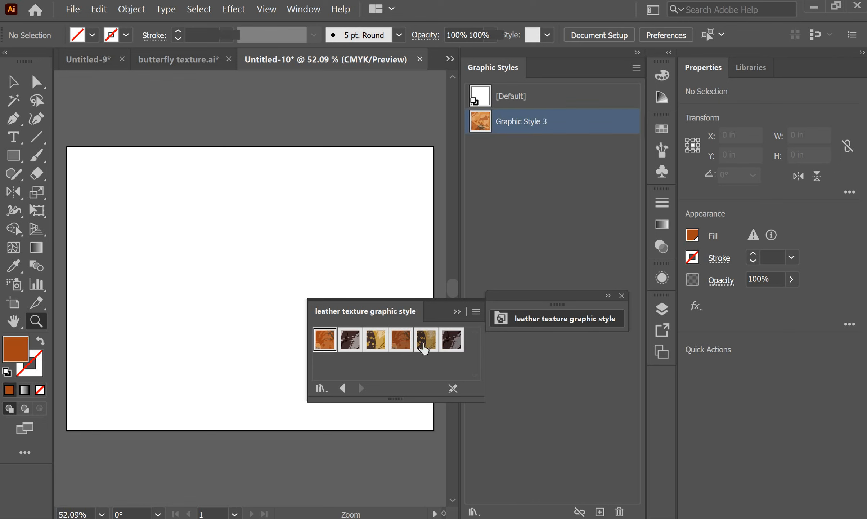
pyautogui.click(424, 346)
pyautogui.click(452, 343)
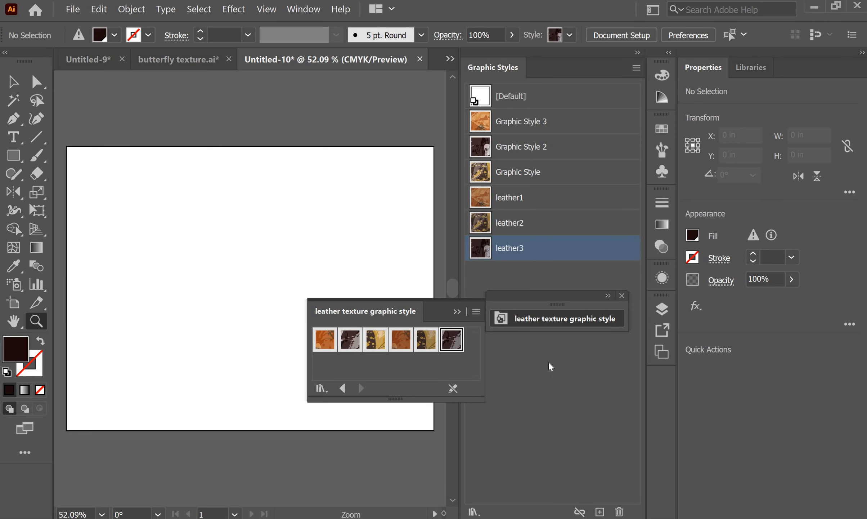
pyautogui.click(621, 295)
# Step: Draw a rectangle about 9.5 x 7.9 in covering most of the artboard
pyautogui.click(11, 156)
pyautogui.moveTo(89, 153)
pyautogui.mouseDown()
pyautogui.moveTo(339, 384)
pyautogui.moveTo(409, 411)
pyautogui.moveTo(407, 419)
pyautogui.mouseUp()
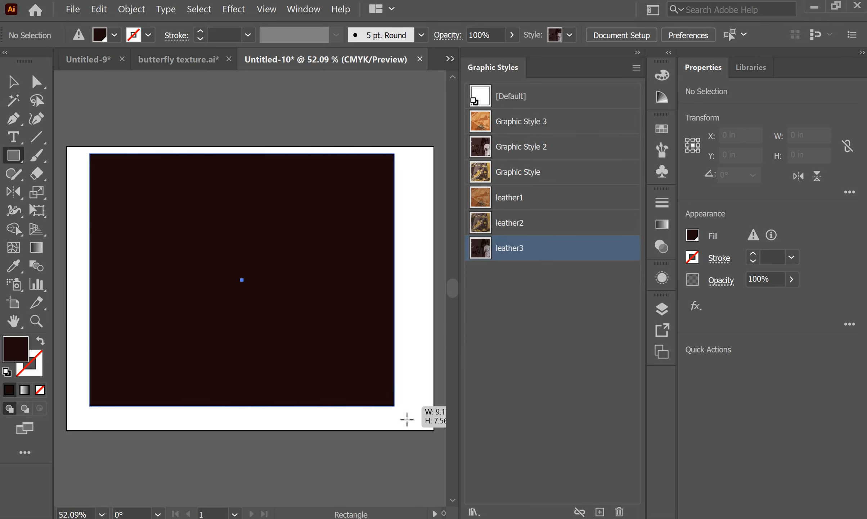
pyautogui.click(16, 87)
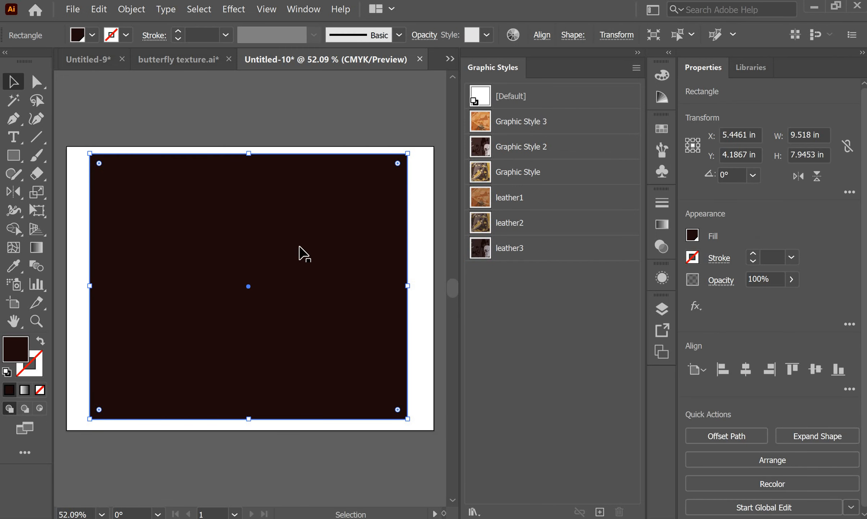
# Step: Apply the leather1 graphic style to the large rectangle and check the butterfly pattern up close
pyautogui.hotkey('ctrl', 'shift', 'a')
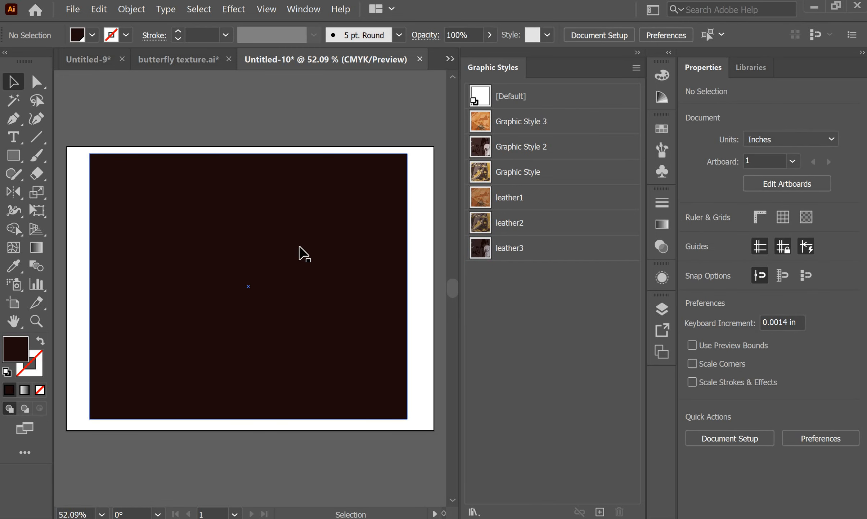
pyautogui.hotkey('ctrl', 'a')
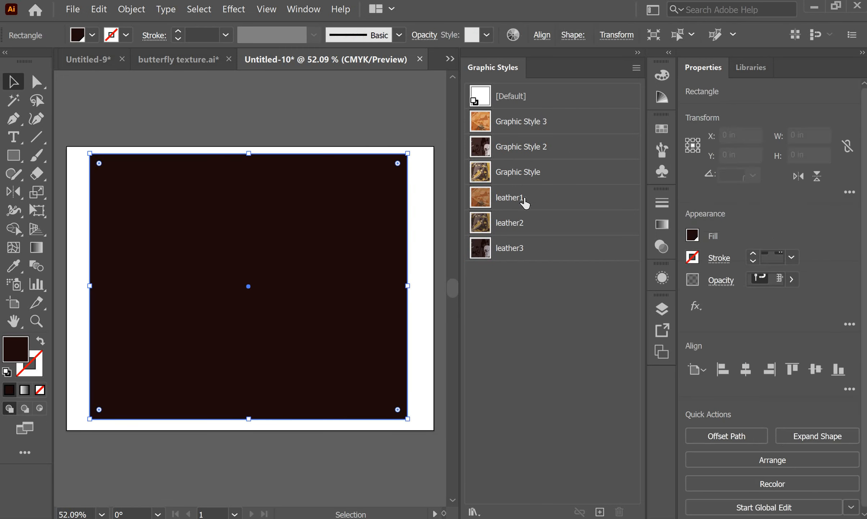
pyautogui.click(510, 197)
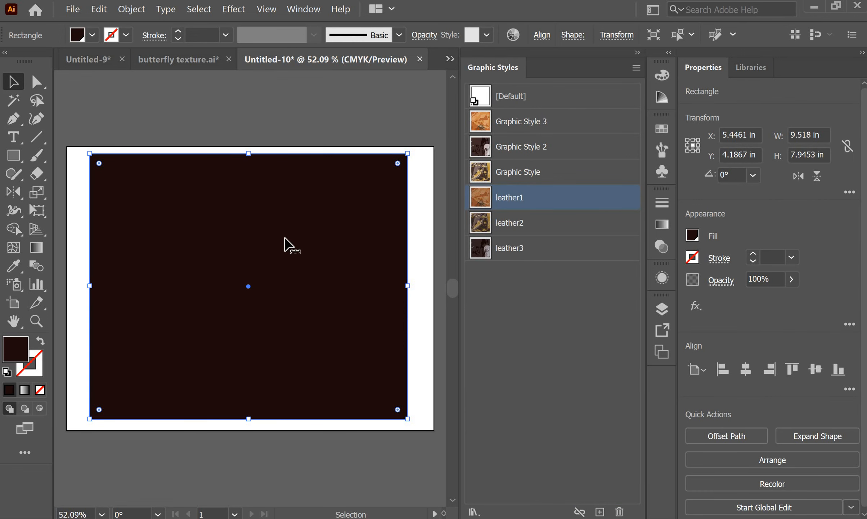
pyautogui.click(42, 325)
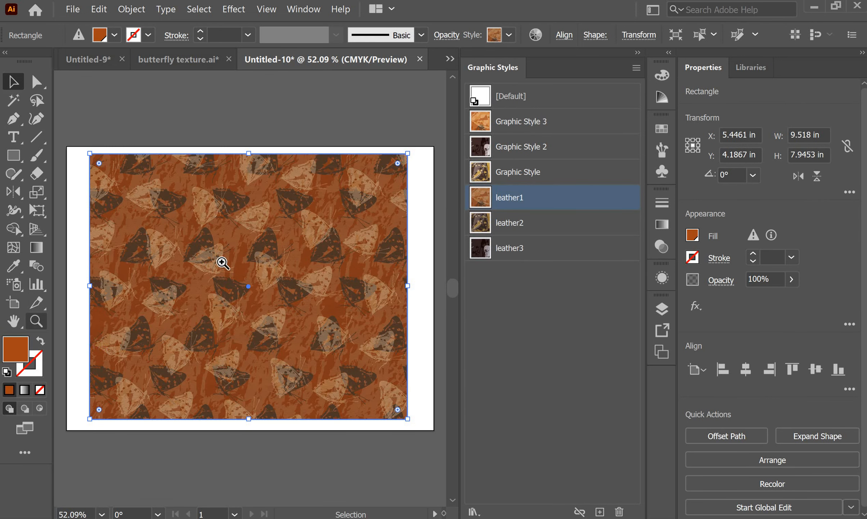
pyautogui.click(204, 244)
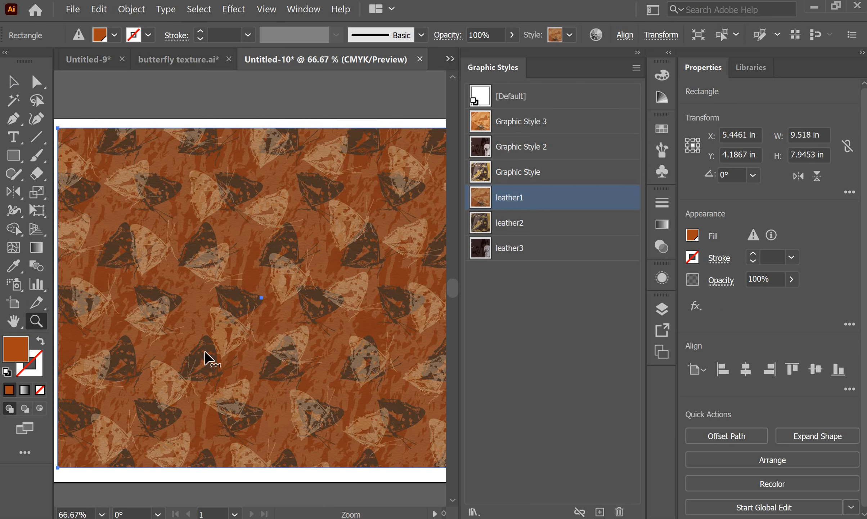
pyautogui.press('v')
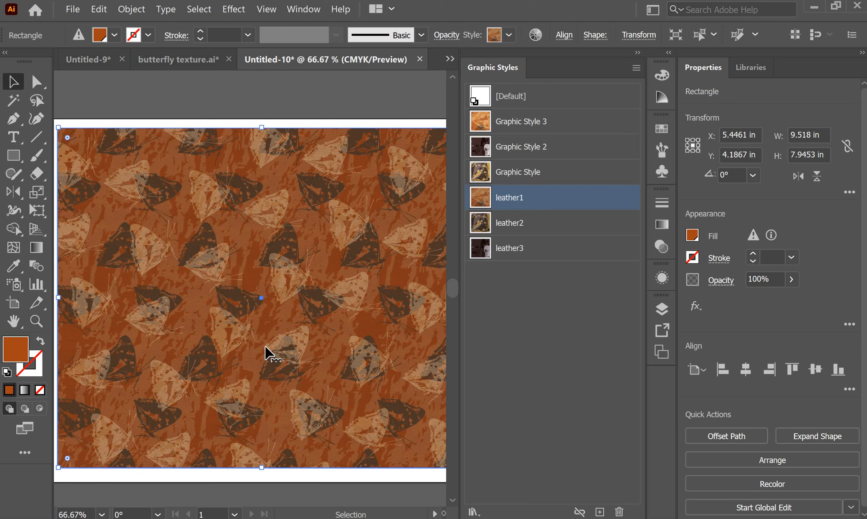
# Step: Scale the pattern of the rectangle's upper butterfly fill uniformly to 40%, transforming patterns only
pyautogui.click(663, 278)
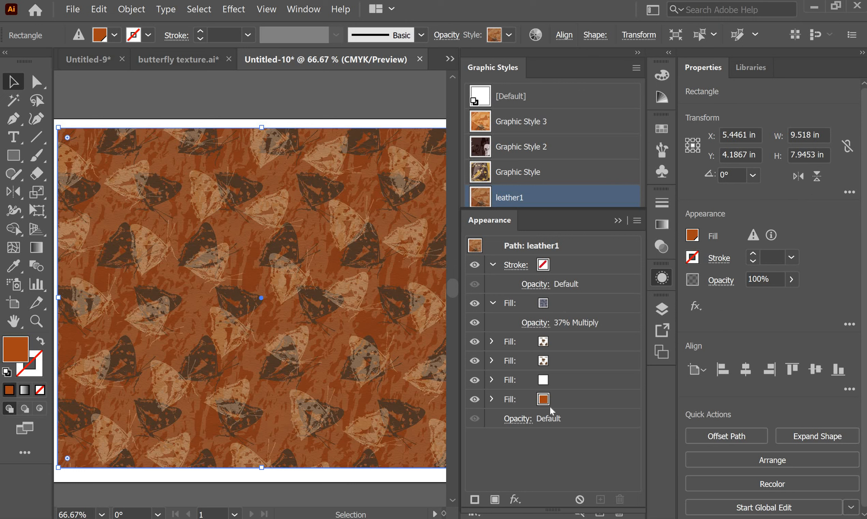
pyautogui.click(555, 342)
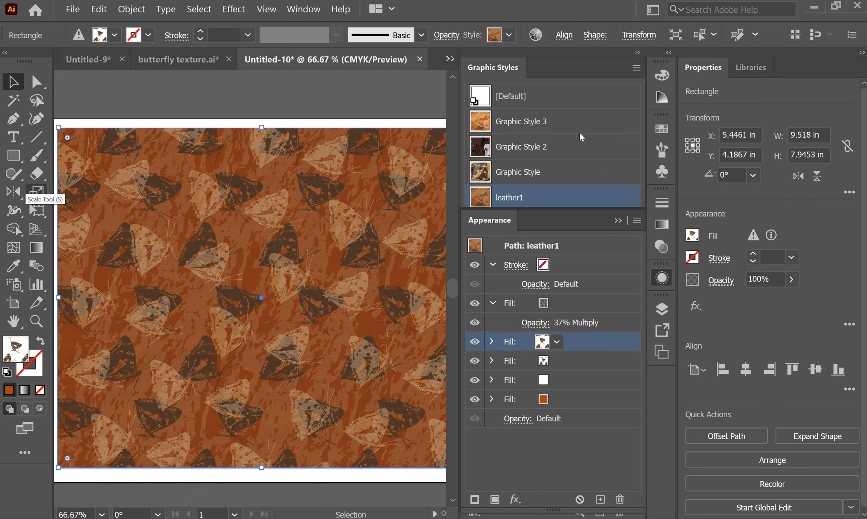
pyautogui.doubleClick(37, 192)
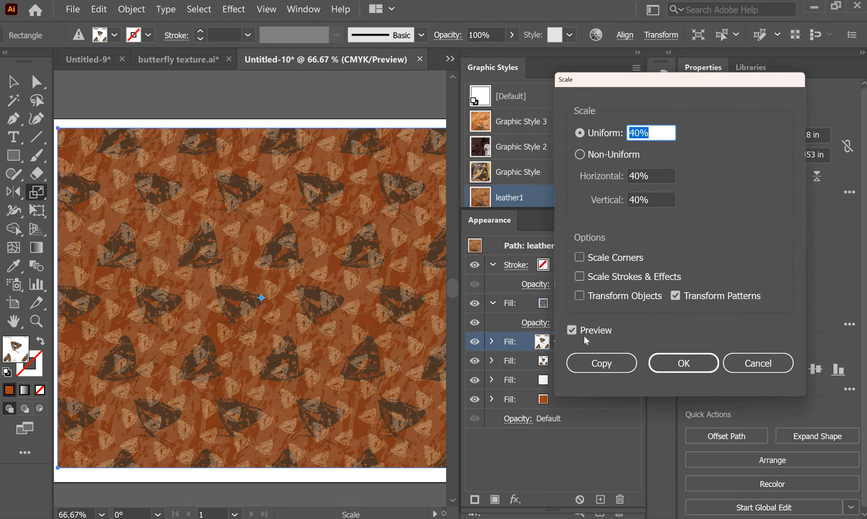
pyautogui.click(686, 362)
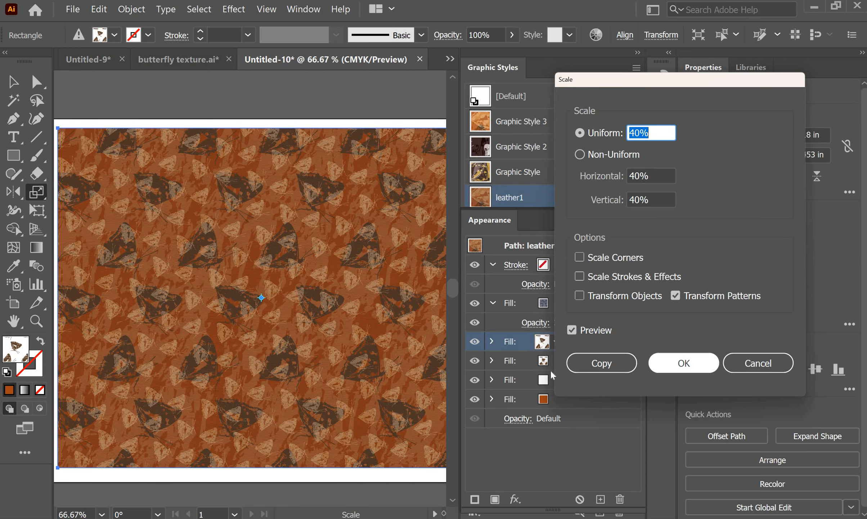
# Step: Scale the pattern of the second butterfly fill uniformly to 40% as well, without transforming the rectangle
pyautogui.hotkey('ctrl', 'z')
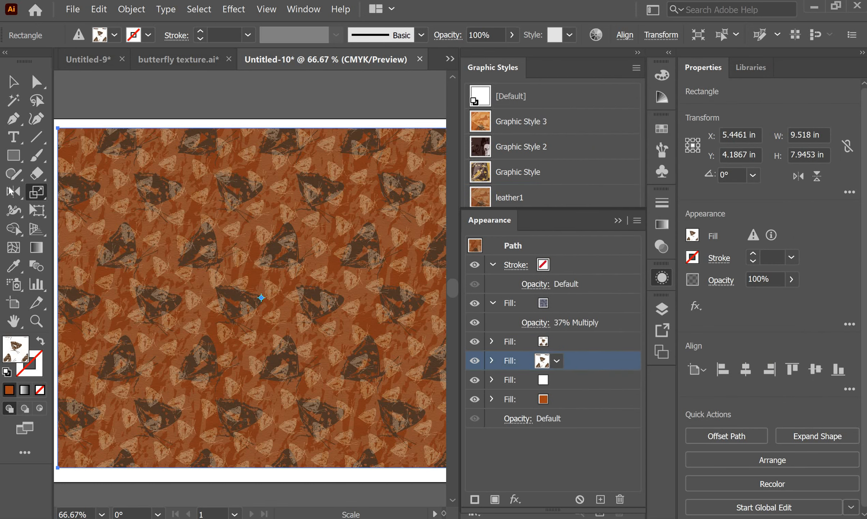
pyautogui.doubleClick(37, 192)
pyautogui.click(675, 296)
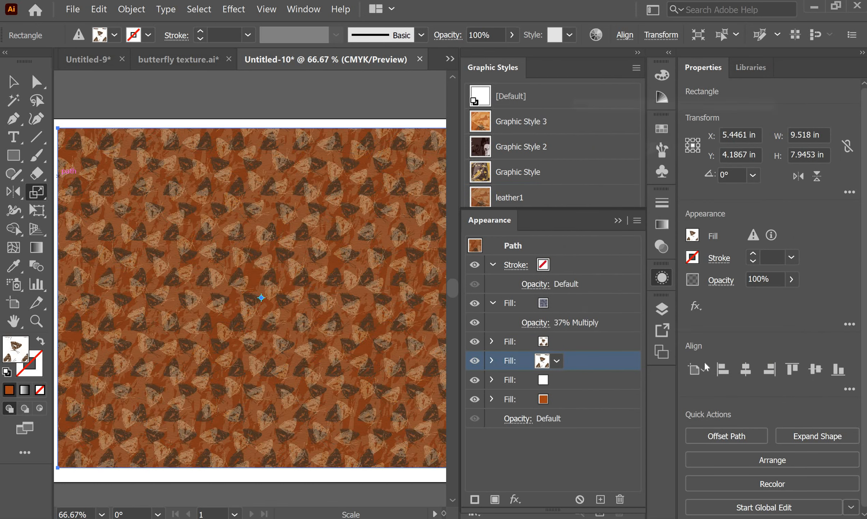
pyautogui.click(705, 365)
# Step: Scale the pattern of the white 19% opacity fill uniformly to 40% and check the reduced print up close
pyautogui.hotkey('ctrl', 'z')
pyautogui.doubleClick(33, 193)
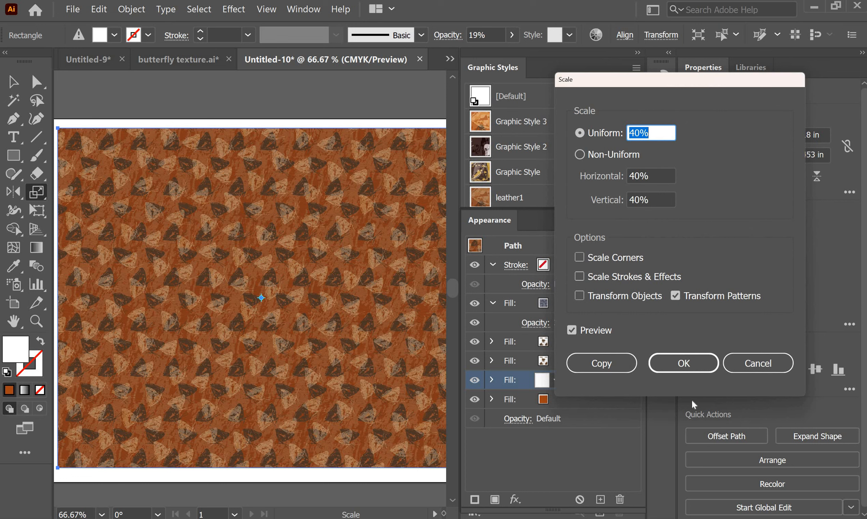
pyautogui.click(697, 363)
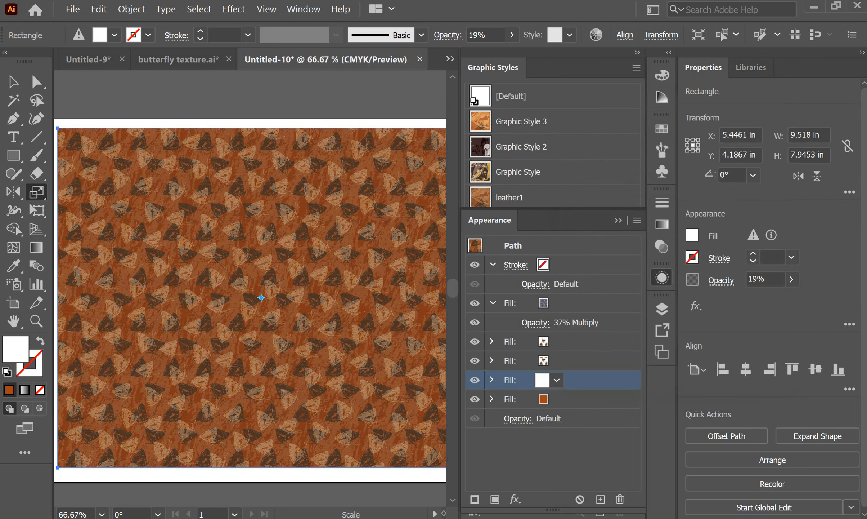
pyautogui.click(37, 320)
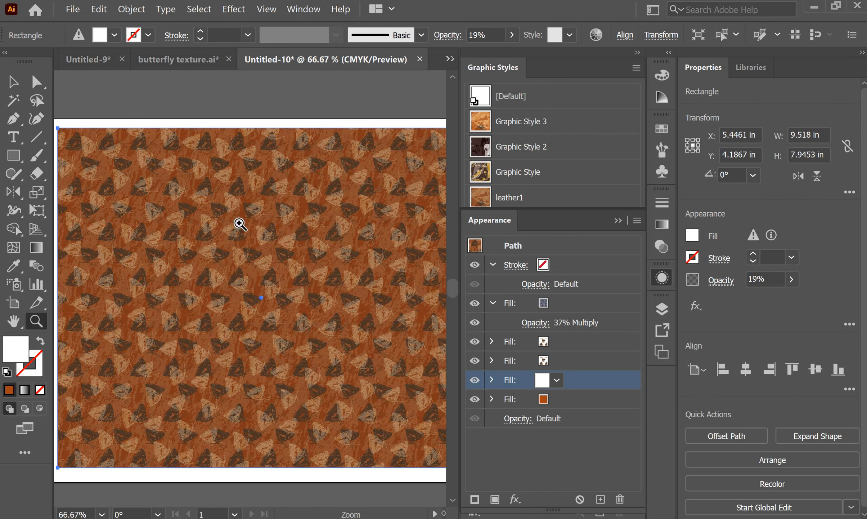
pyautogui.click(320, 323)
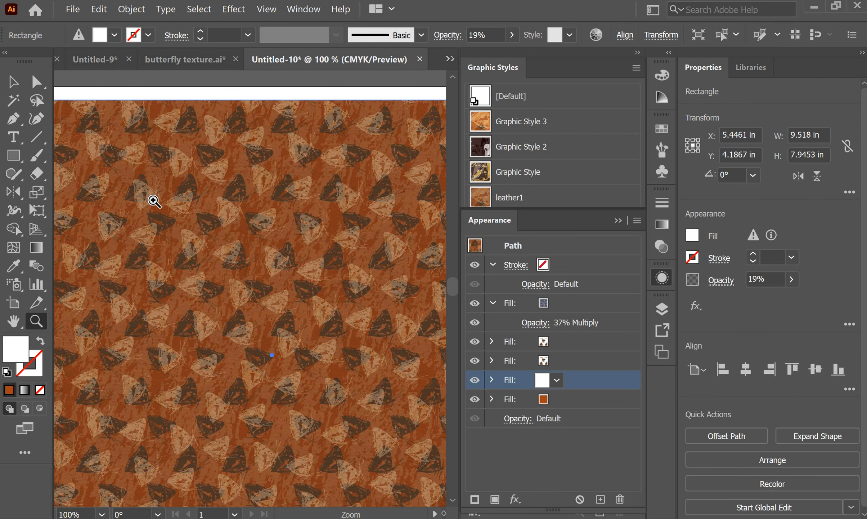
pyautogui.press('v')
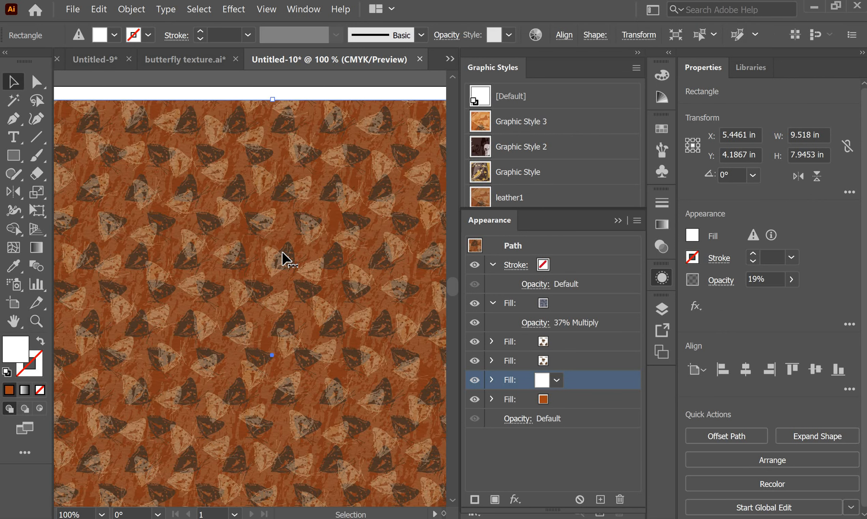
pyautogui.press('a')
pyautogui.press('v')
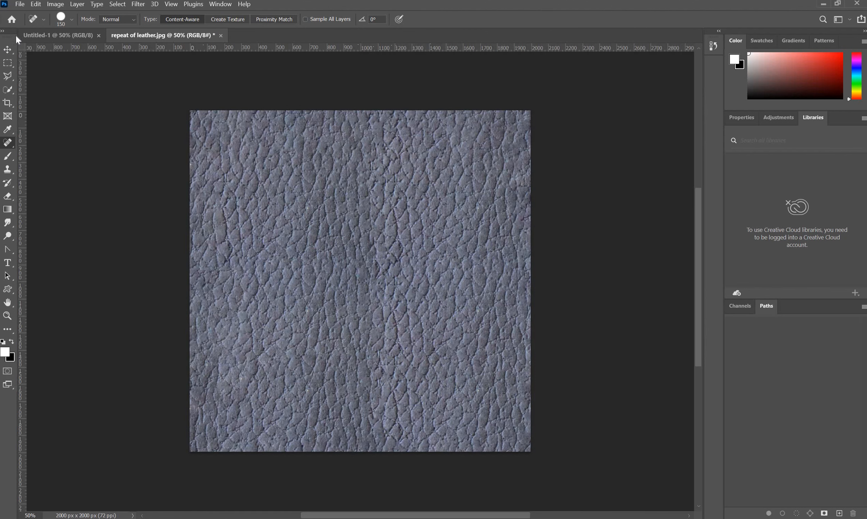